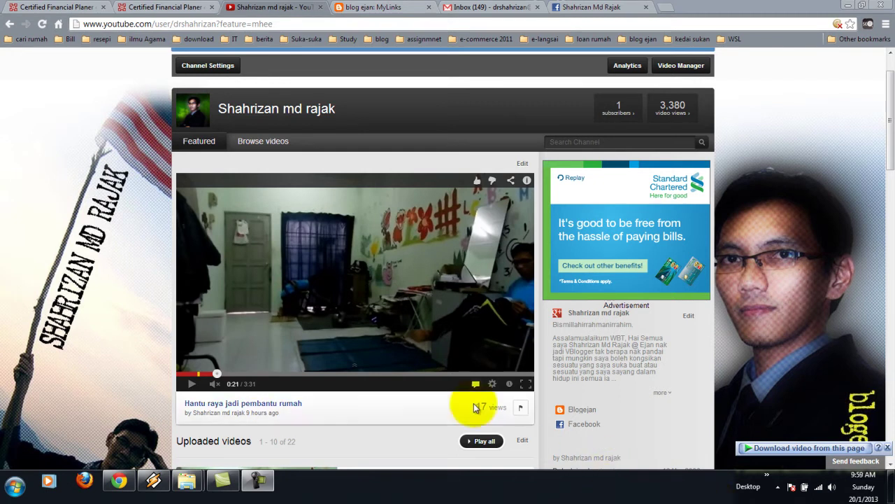
Step: Play the Hantu raya jadi pembantu rumah clip, pause it at 0:53, and minimize Chrome
click(313, 299)
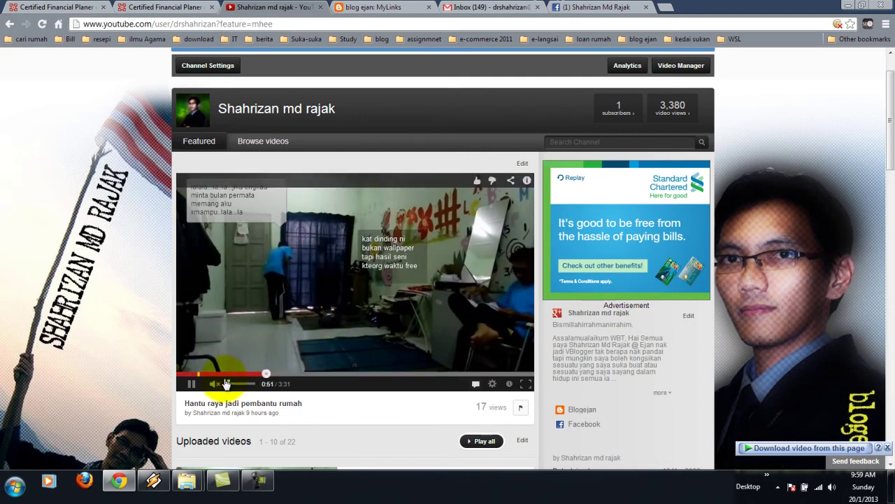
click(191, 384)
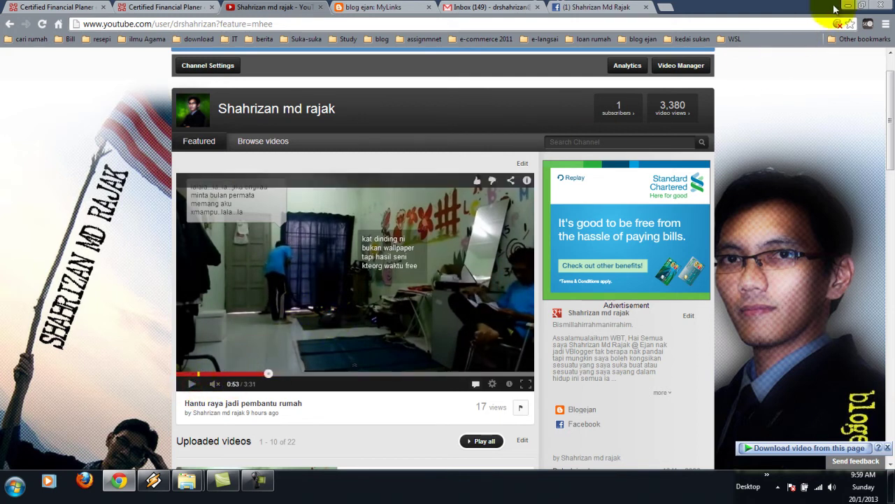
click(846, 5)
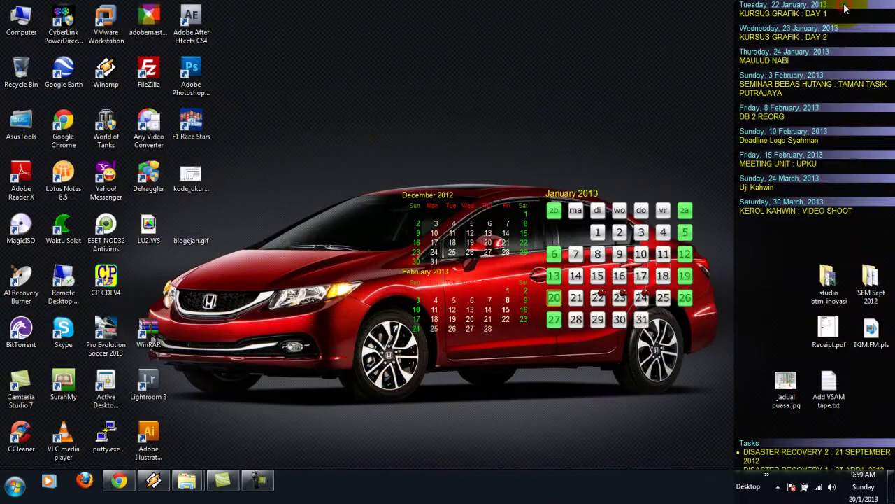
Step: Launch Adobe After Effects CS4 from its desktop icon
click(203, 28)
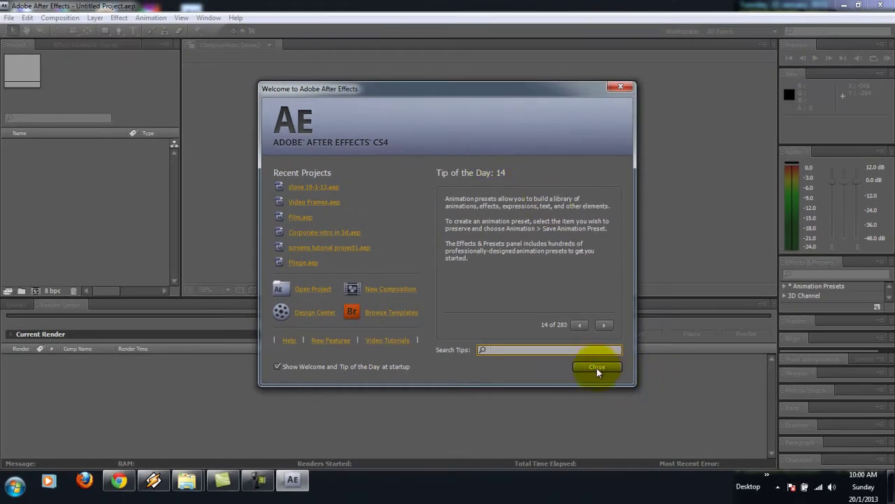
Step: Close the Welcome screen and bring up the File > Import submenu
click(597, 368)
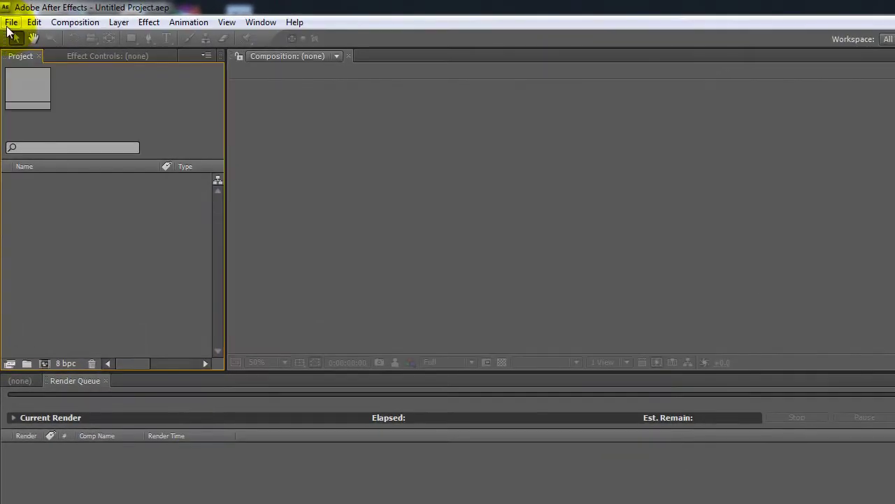
click(9, 19)
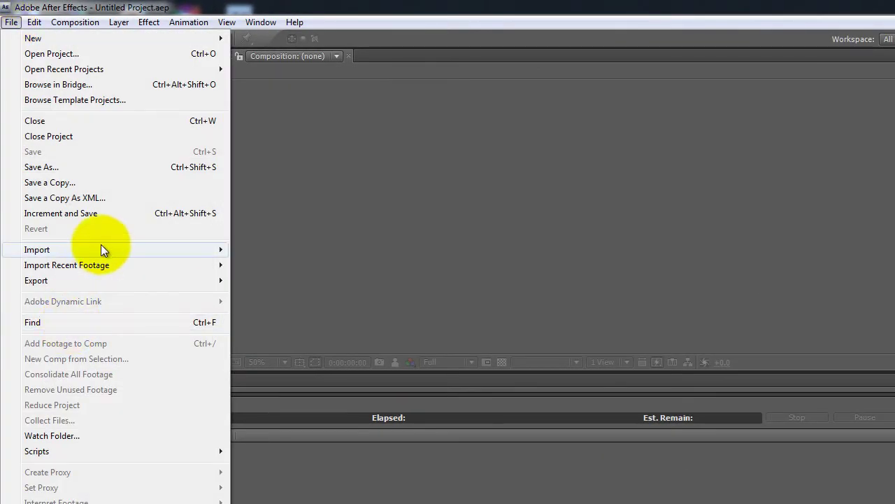
mouse_move(101, 245)
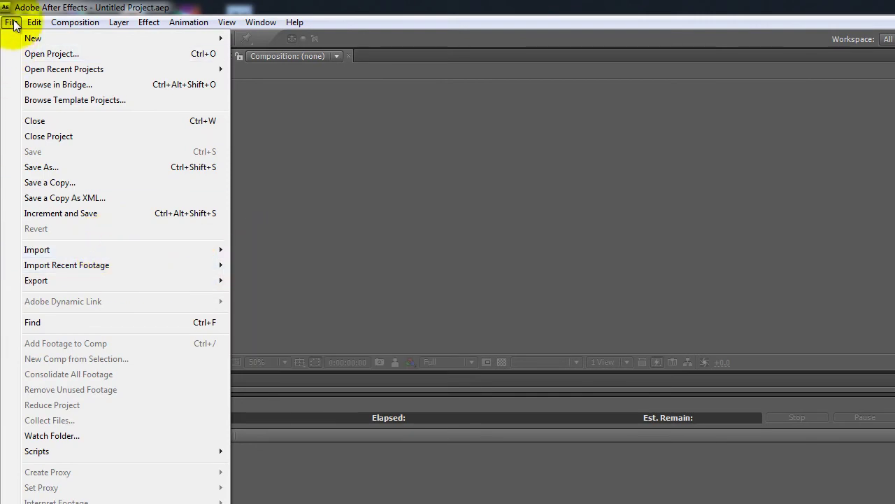
Step: Import VACUM.mp4 and READING.mp4 together from the AE clone folder as project footage
click(251, 250)
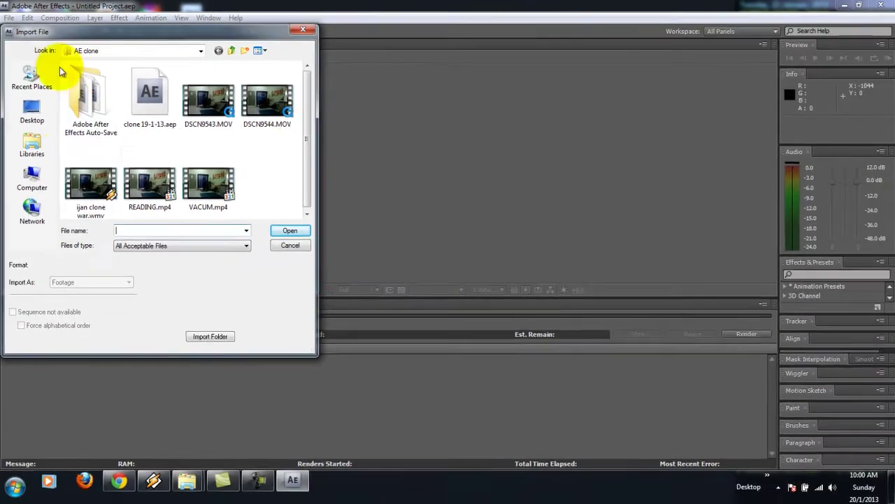
click(326, 275)
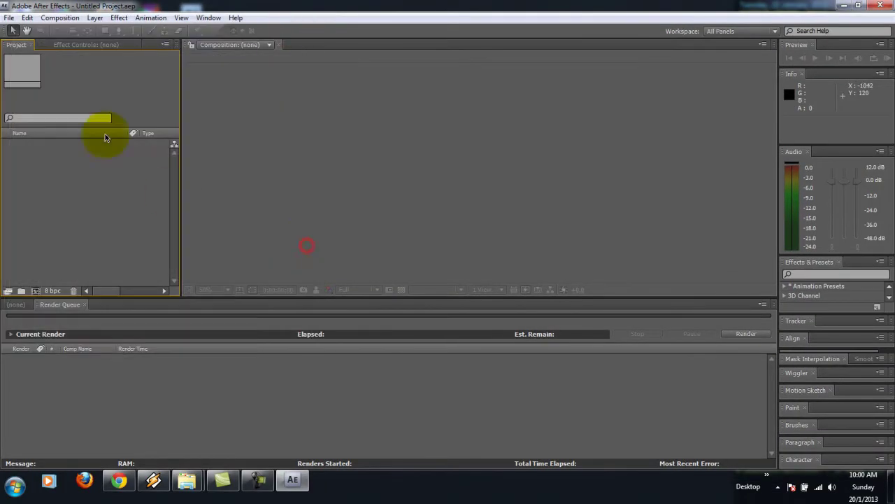
double_click(86, 197)
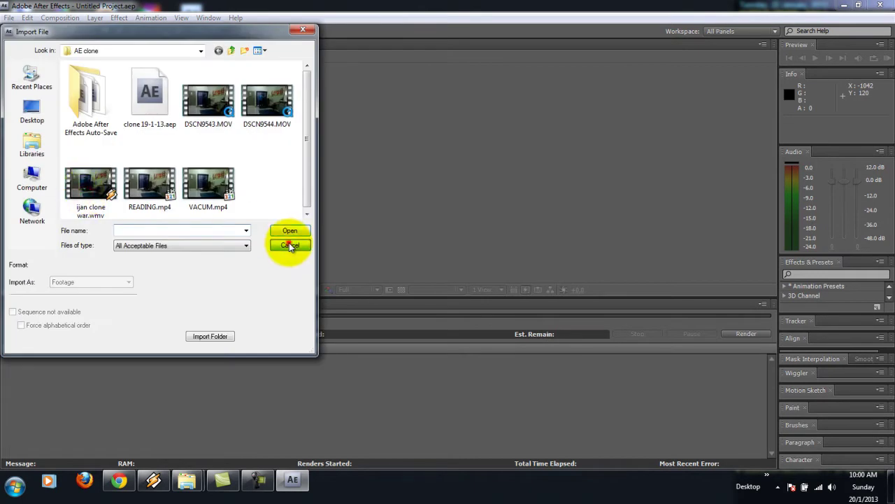
click(290, 245)
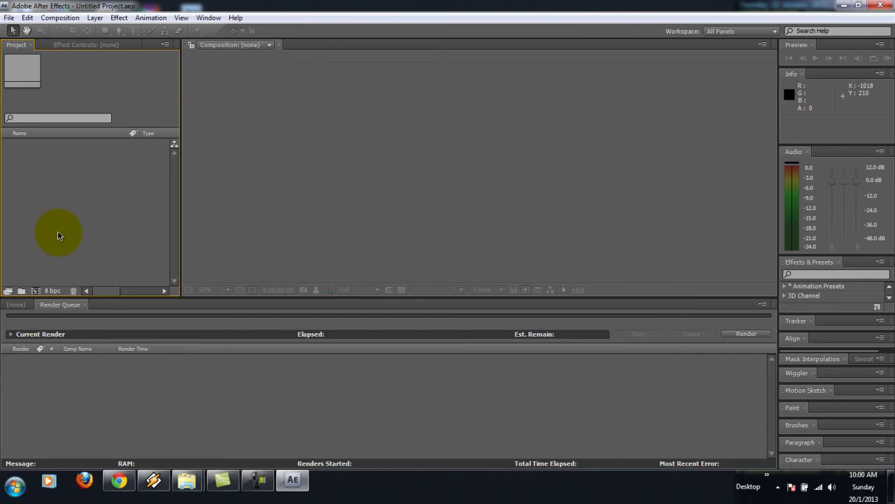
double_click(66, 212)
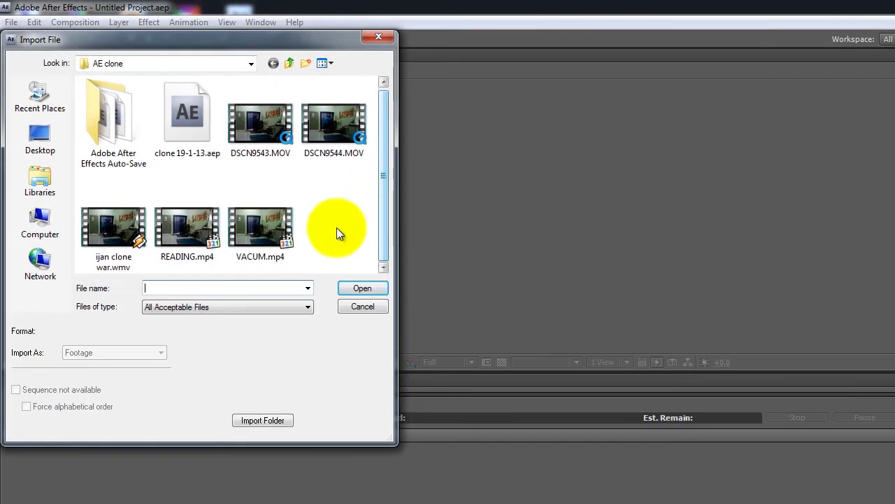
click(264, 231)
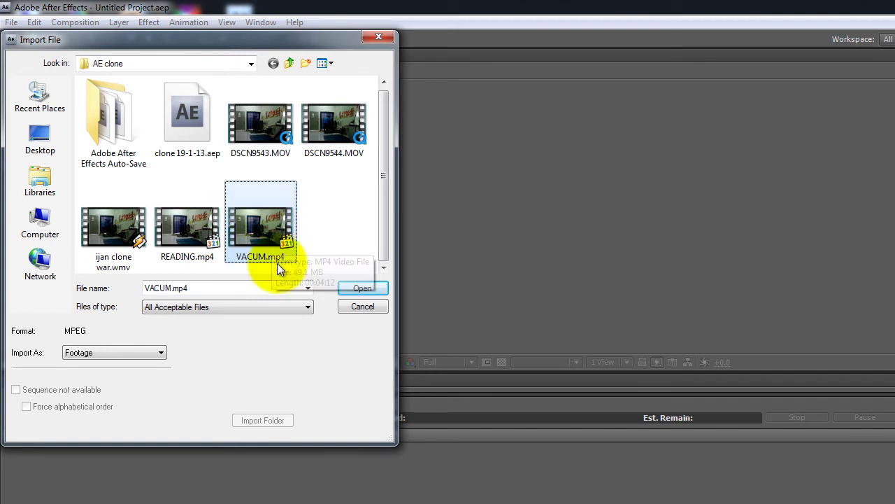
ctrl+click(197, 228)
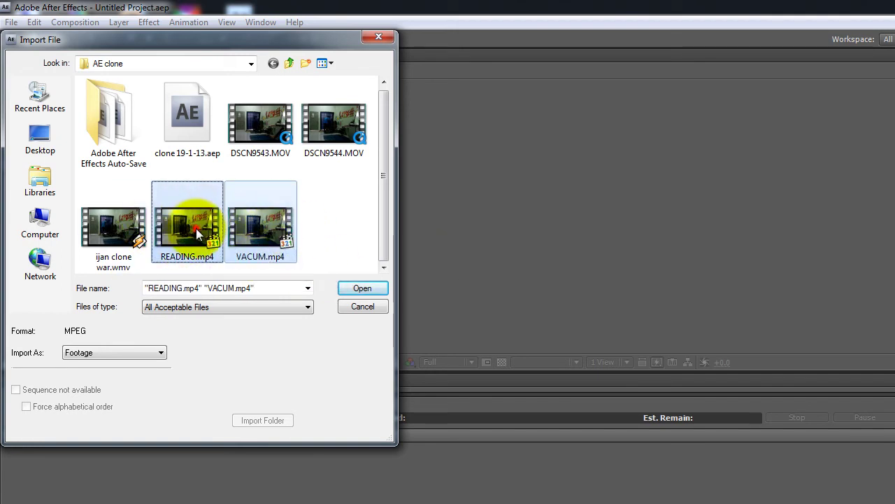
click(351, 288)
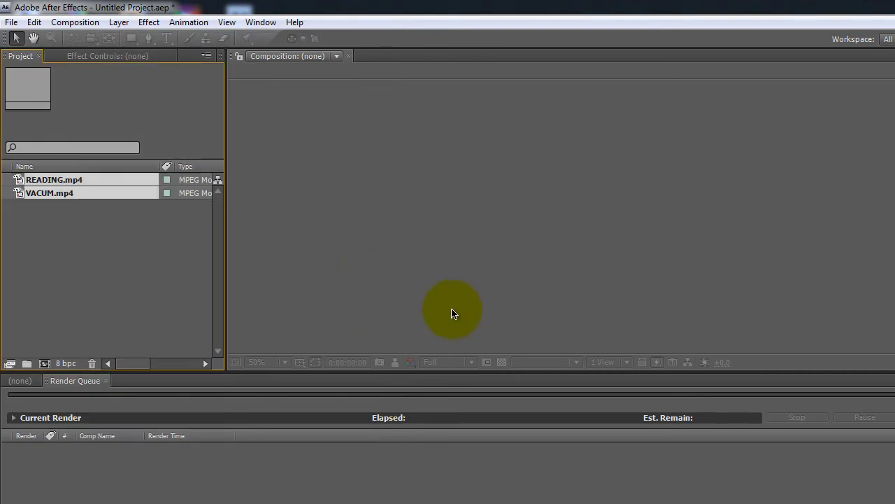
click(128, 277)
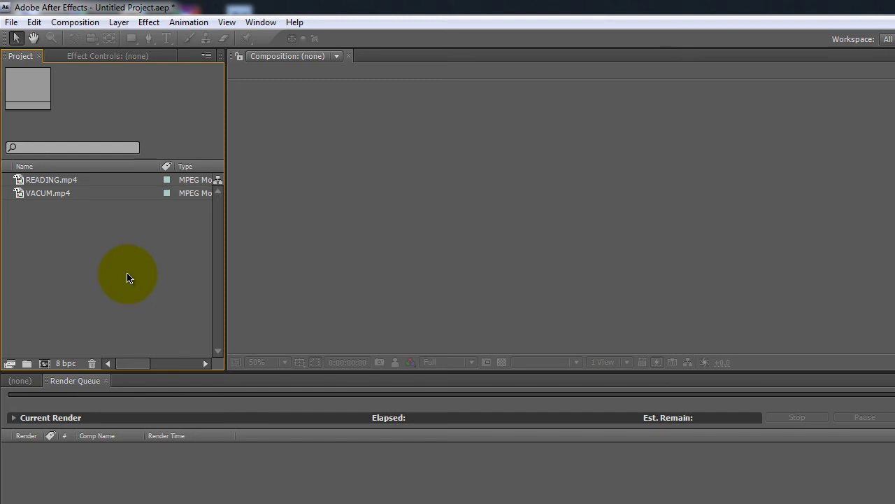
click(87, 23)
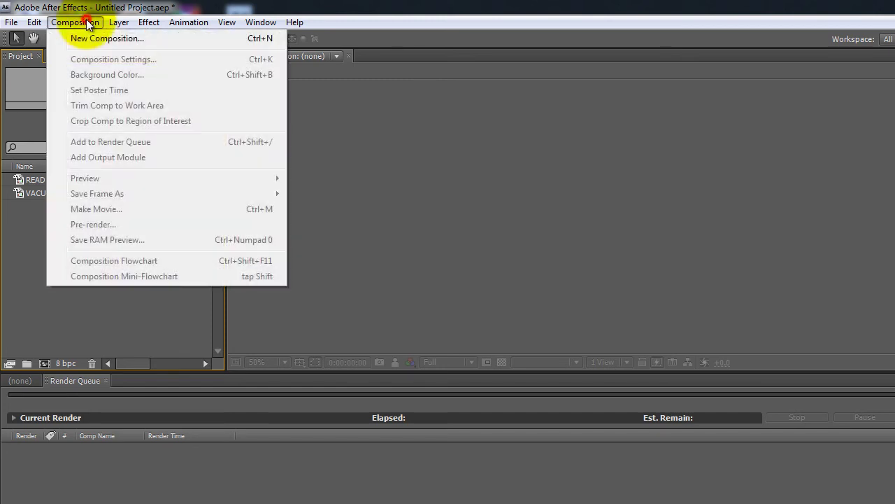
click(77, 22)
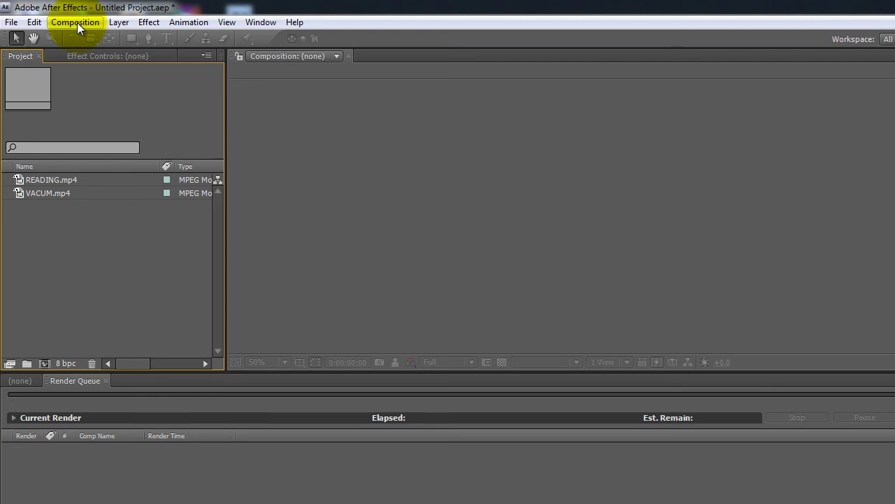
click(77, 23)
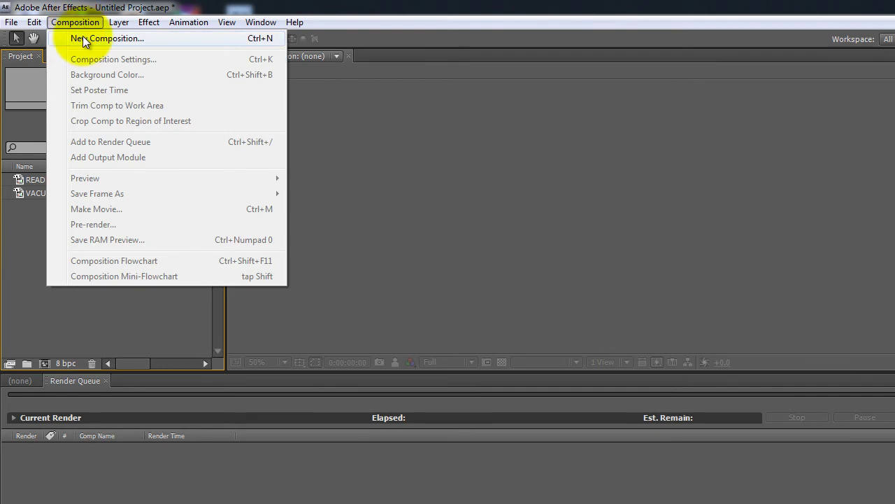
click(83, 37)
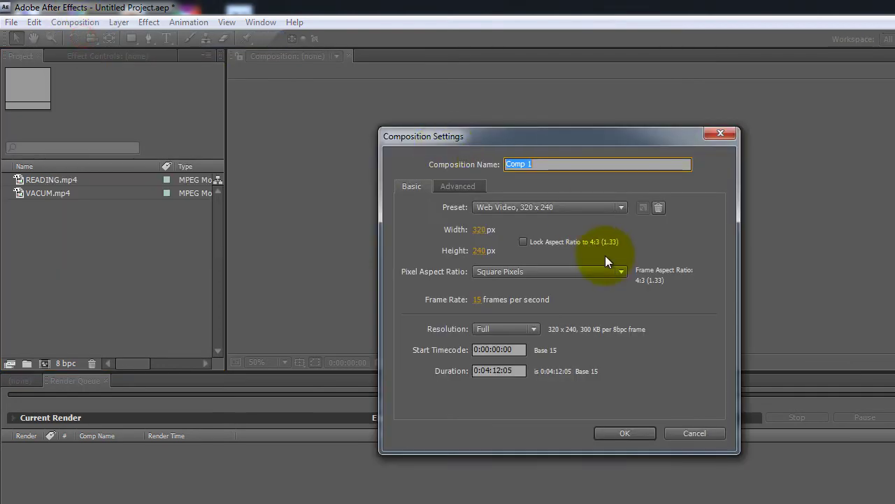
click(679, 435)
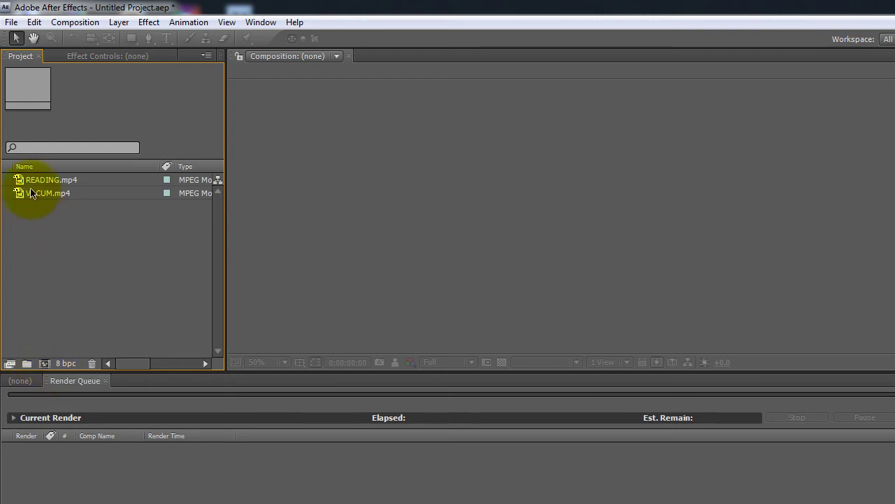
Step: Build a 1280×720, 25 fps VACUM composition from VACUM.mp4 and run a RAM Preview
drag(30, 193, 42, 324)
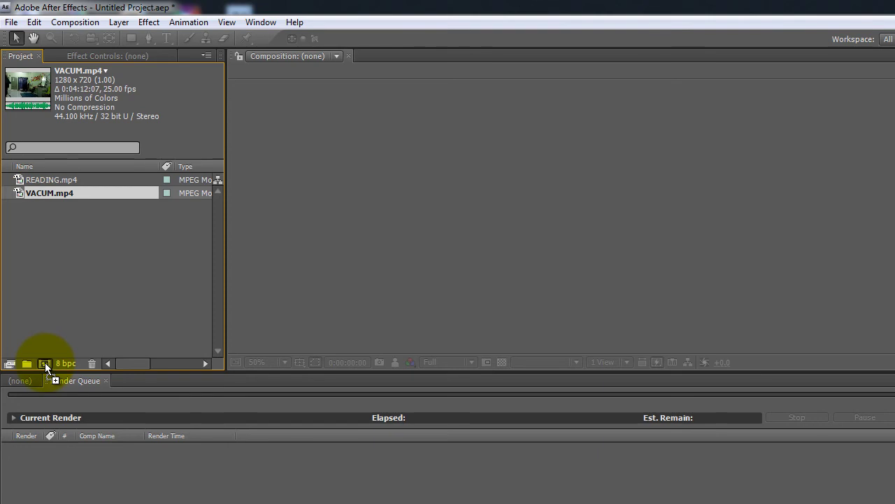
drag(45, 362, 45, 363)
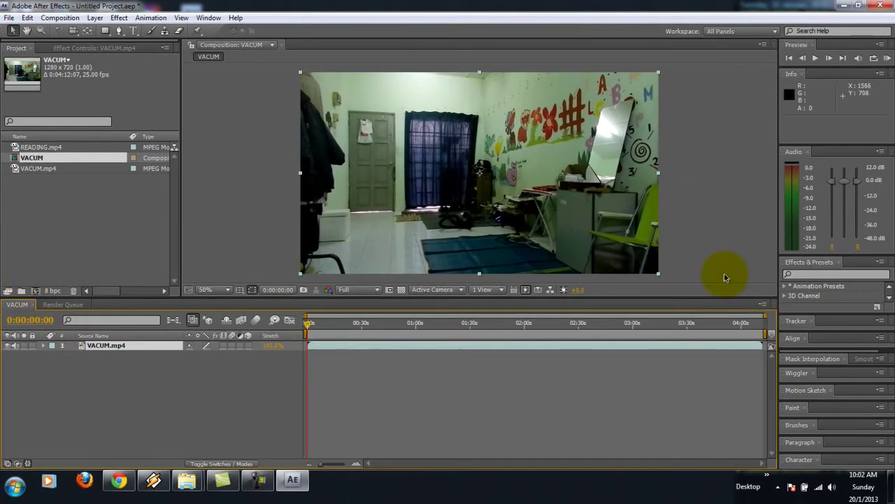
click(887, 58)
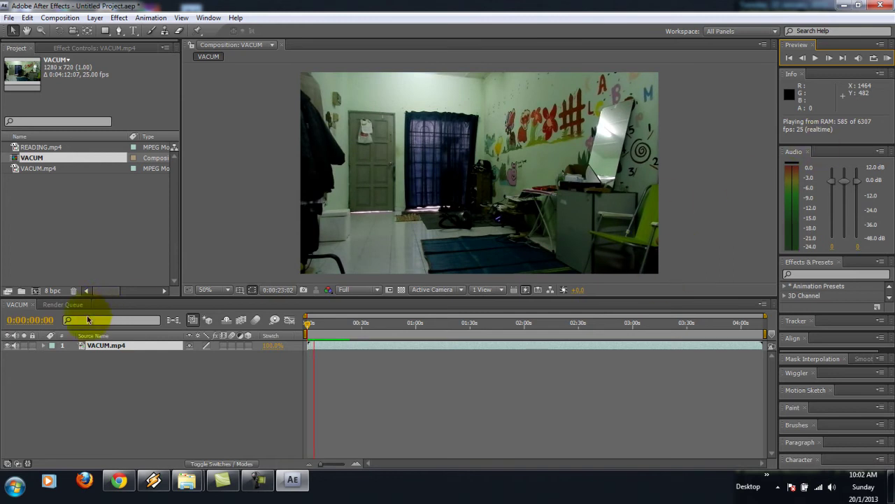
Step: Stop the preview and add READING.mp4 as a second layer in the VACUM composition
click(887, 60)
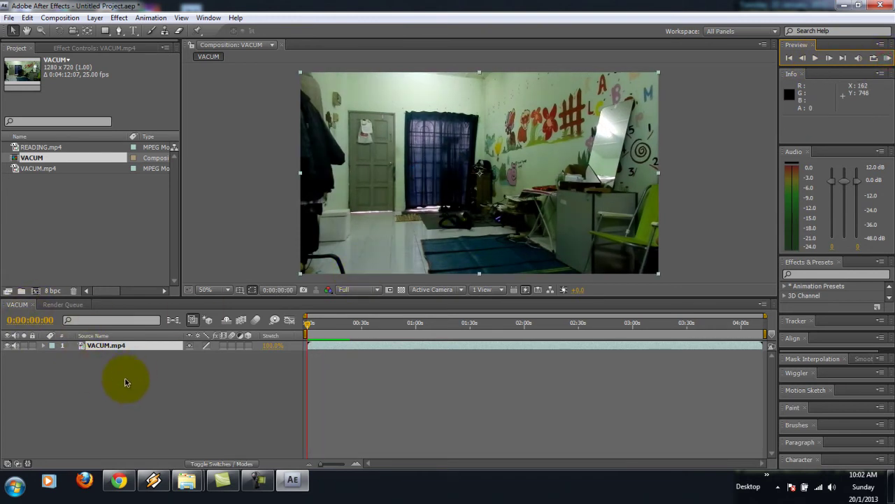
click(33, 150)
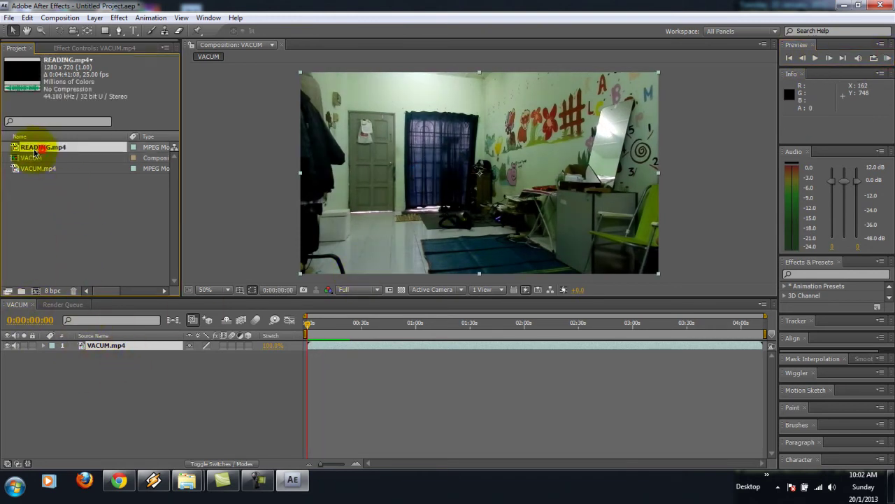
drag(33, 150, 47, 361)
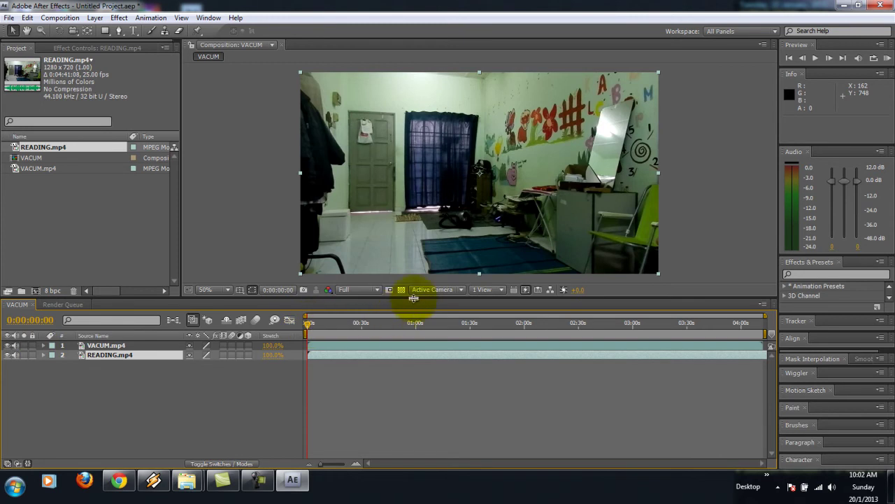
Step: Set preview resolution to Quarter and move to 0:00:24:19 with VACUM.mp4 selected
click(372, 290)
click(372, 352)
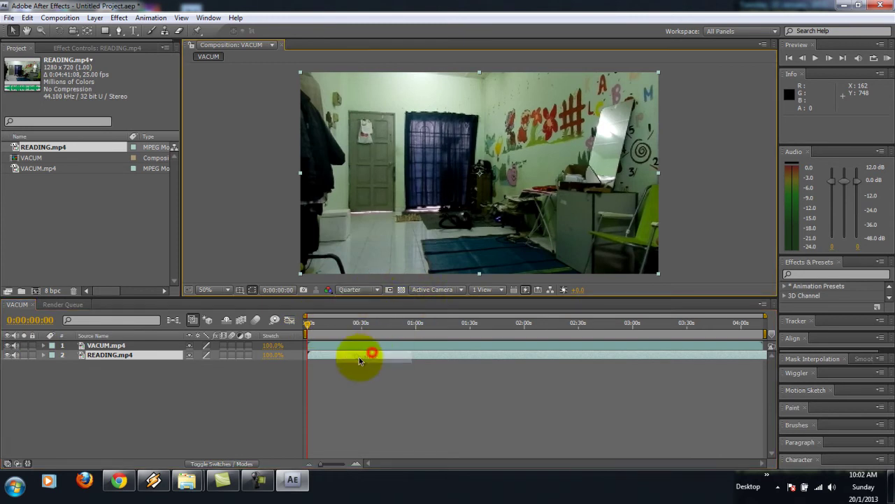
click(350, 395)
drag(308, 325, 352, 331)
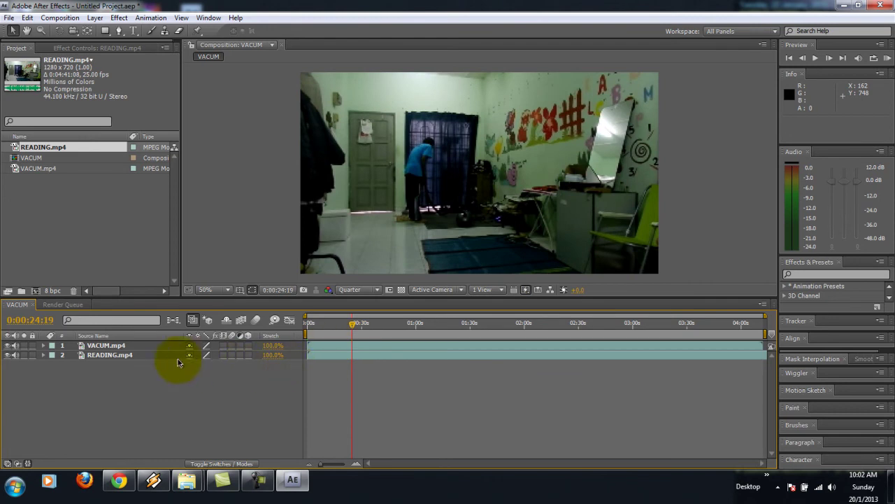
click(110, 345)
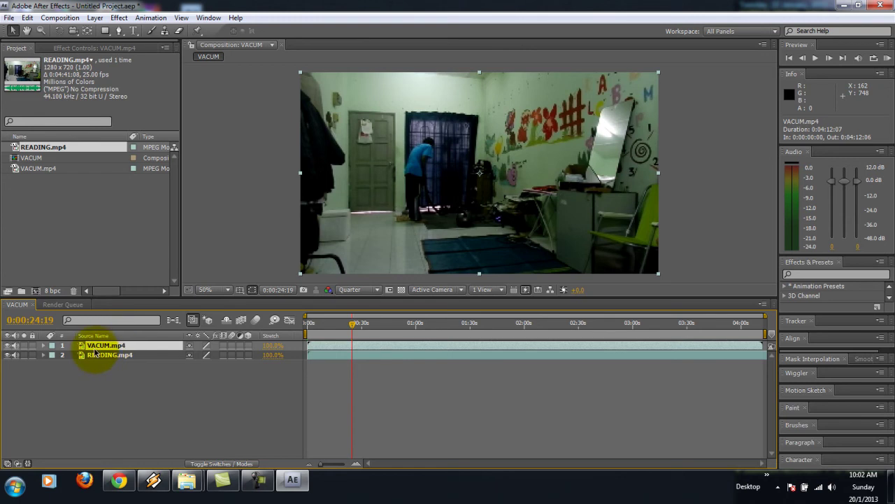
Step: Expand VACUM.mp4's Transform properties and scrub its Opacity down to 54%
click(44, 348)
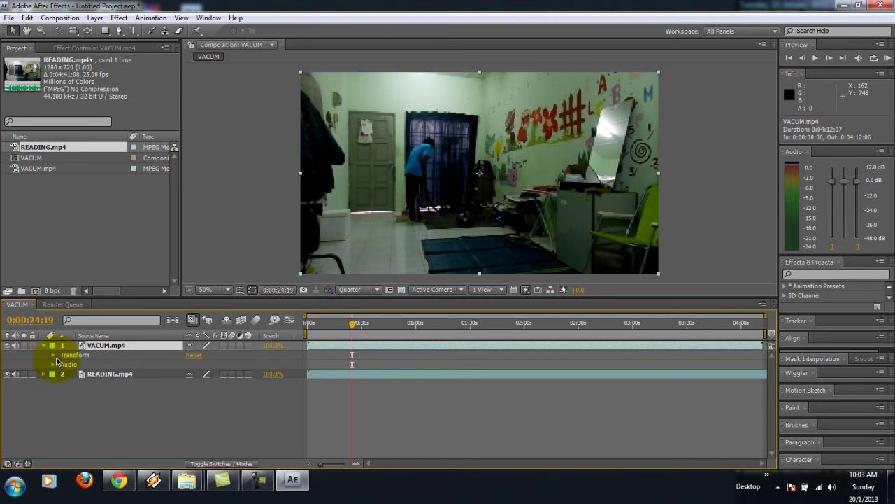
click(53, 355)
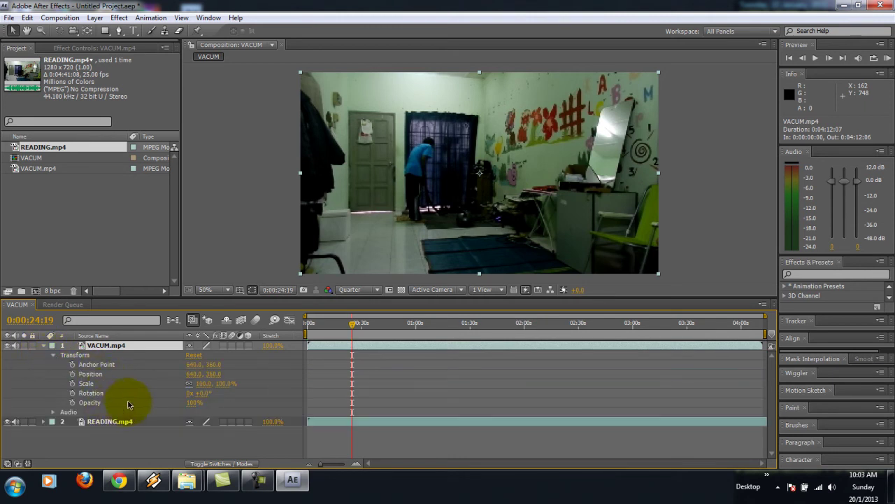
click(89, 403)
click(194, 403)
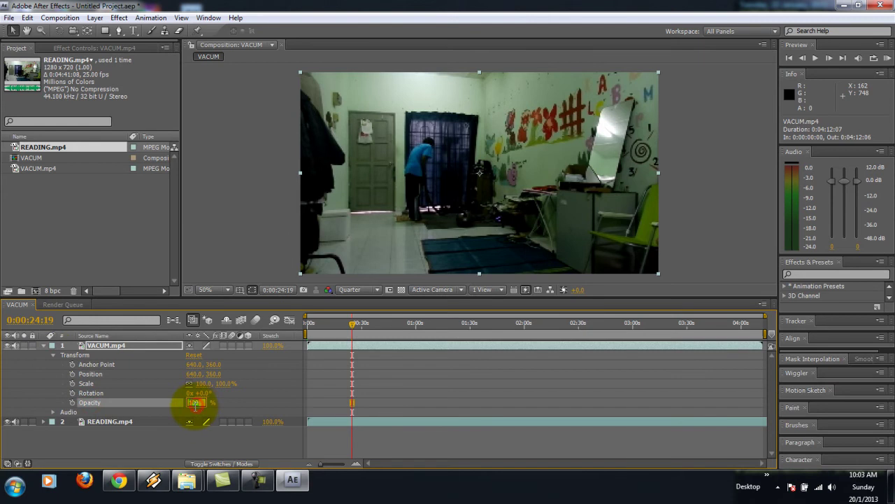
click(220, 407)
drag(193, 408, 177, 406)
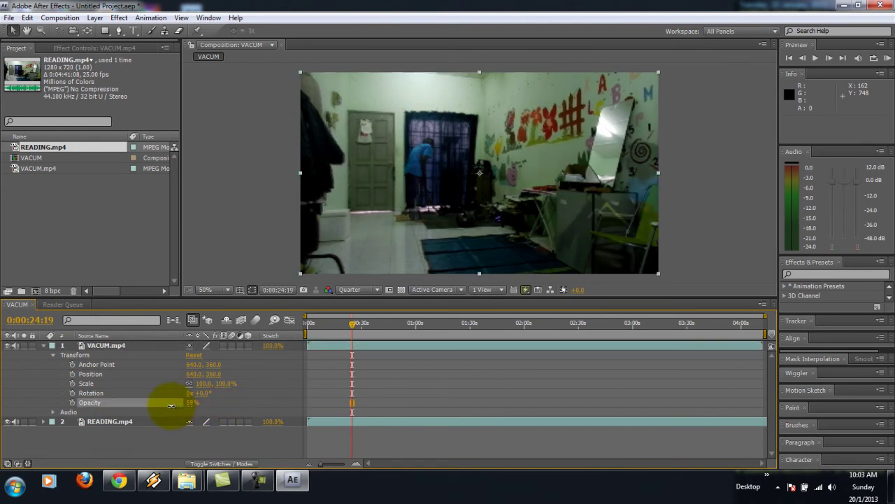
drag(170, 406, 214, 408)
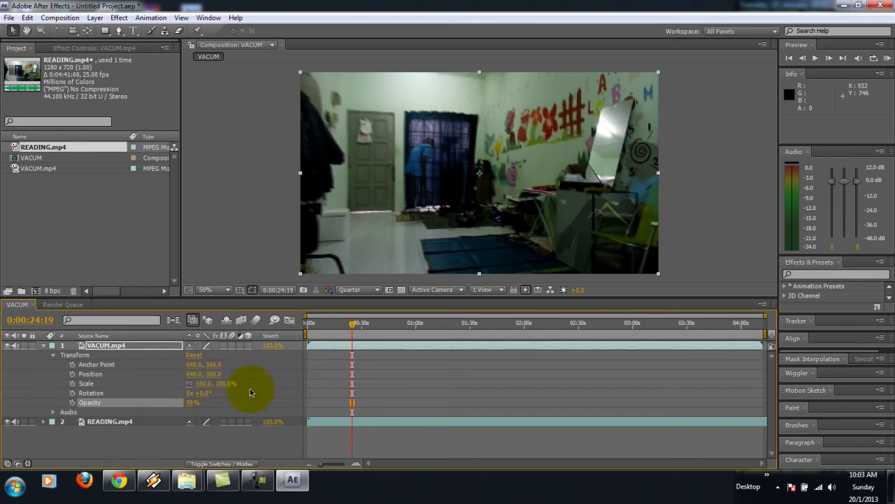
mouse_move(189, 405)
mouse_down()
mouse_move(173, 403)
mouse_move(186, 403)
mouse_up()
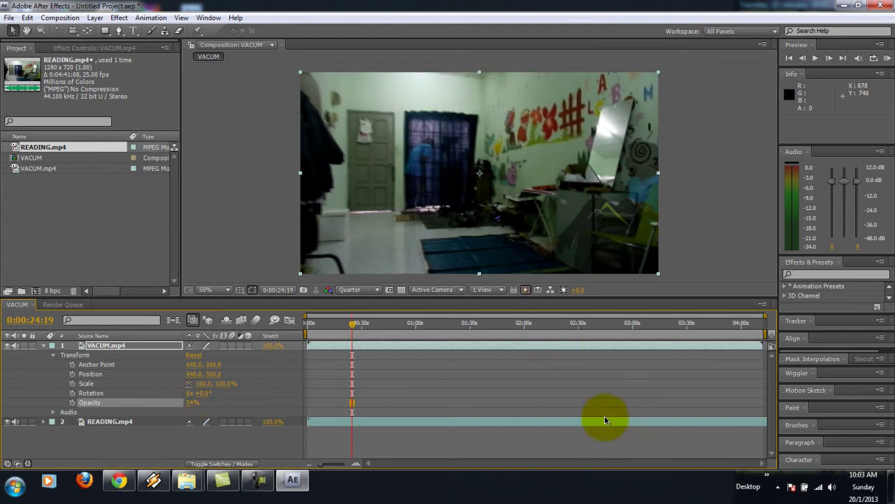
click(423, 349)
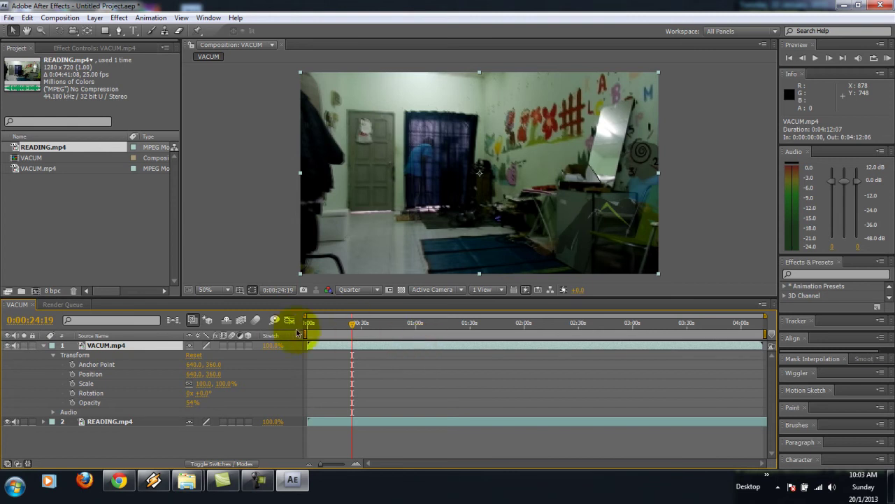
Step: Slide the VACUM.mp4 and READING.mp4 layer bars earlier in the timeline
click(354, 327)
drag(354, 327, 313, 332)
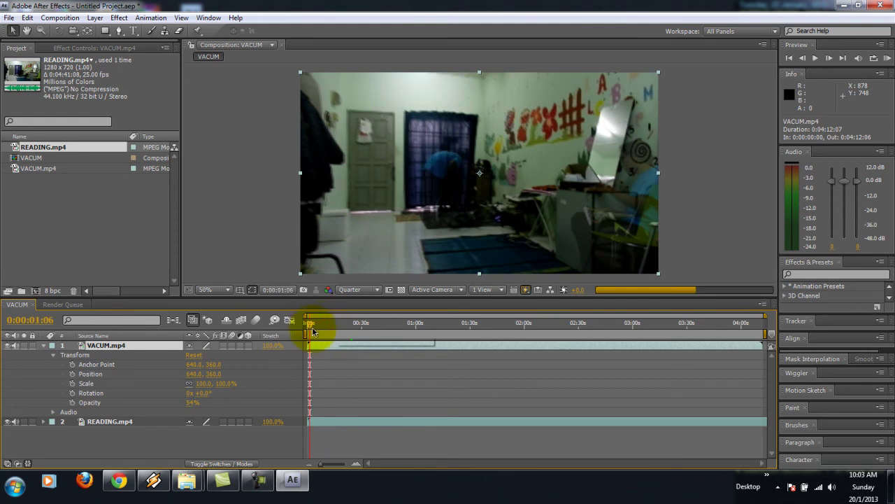
drag(346, 349, 307, 326)
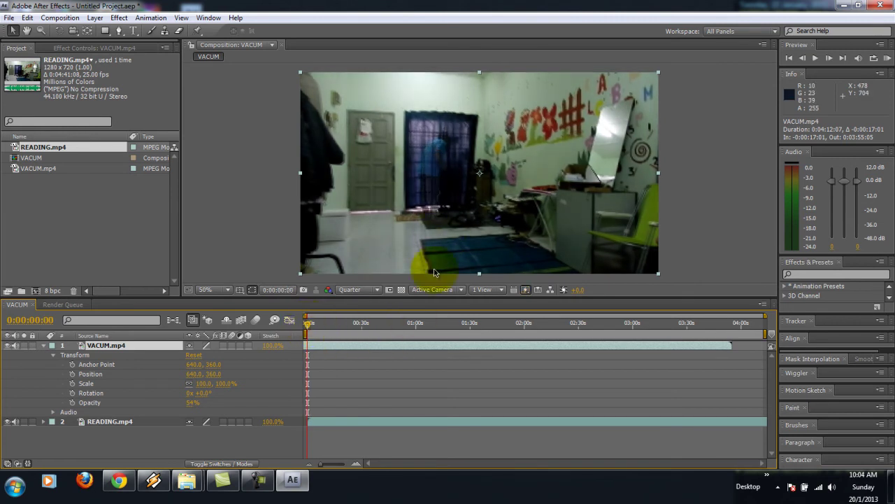
click(479, 421)
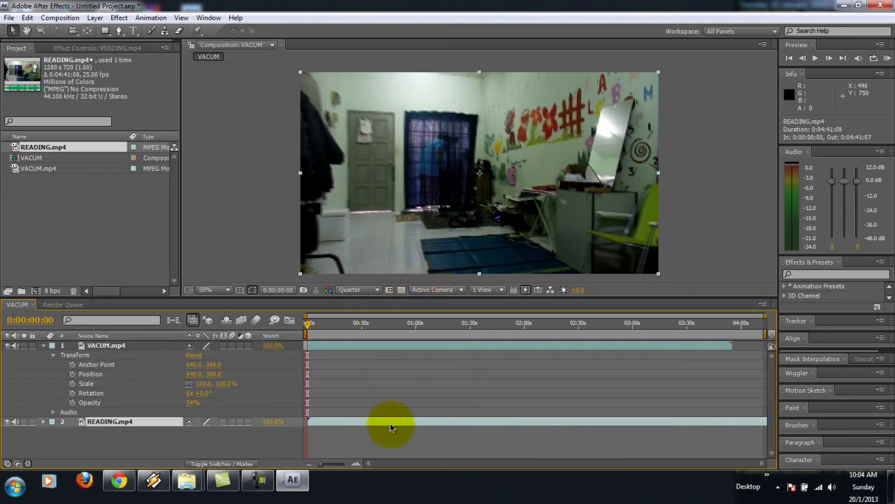
drag(403, 428, 363, 425)
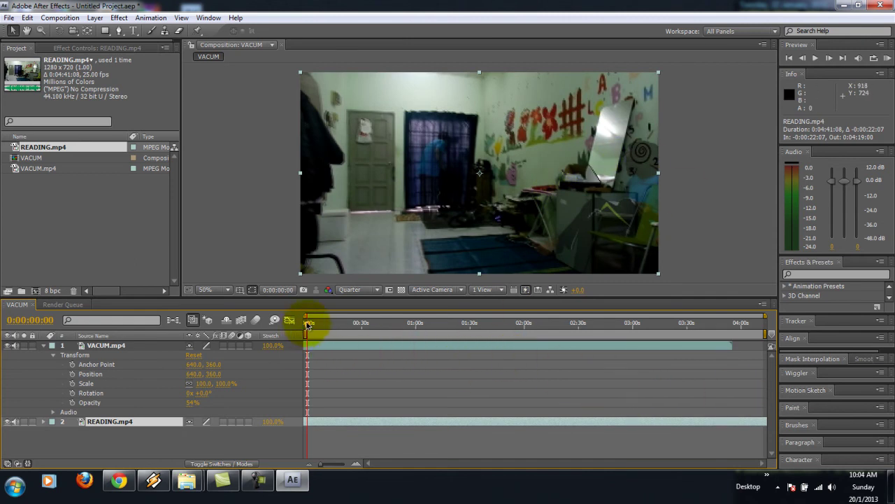
Step: Move the current time to 0:03:41:16 and select the VACUM.mp4 layer
mouse_move(307, 326)
mouse_down()
mouse_move(558, 319)
mouse_move(721, 341)
mouse_move(728, 327)
mouse_up()
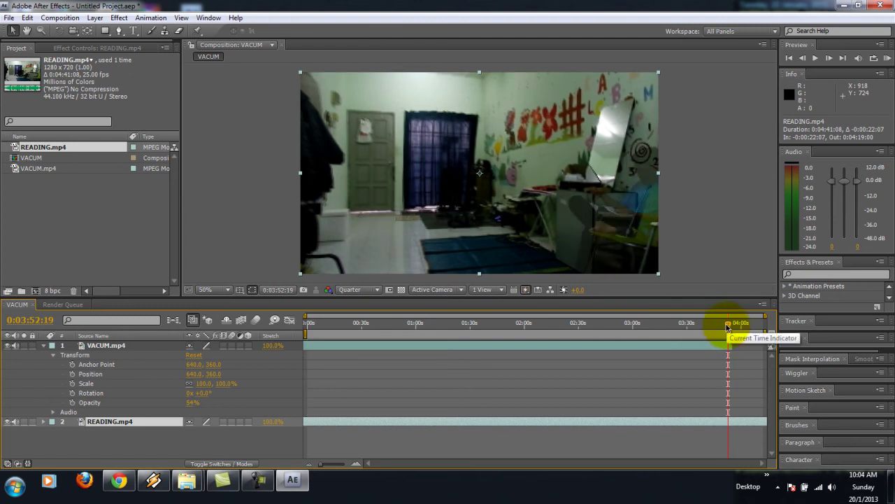
click(727, 326)
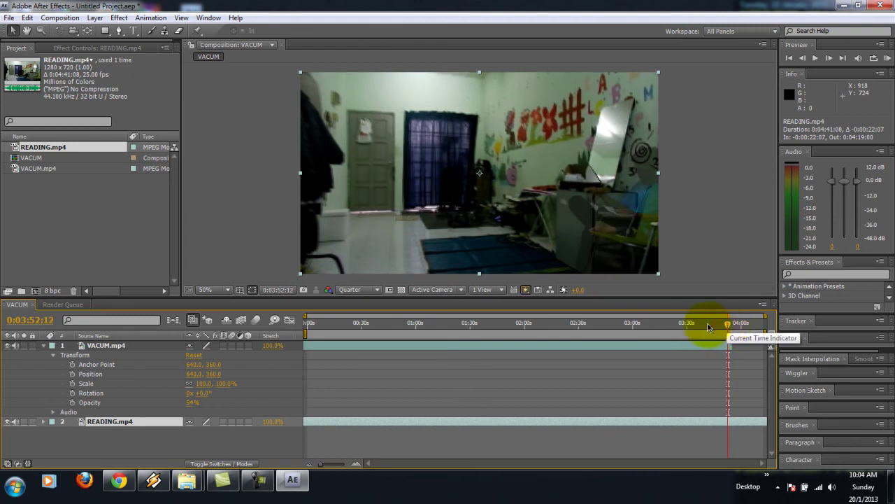
click(706, 327)
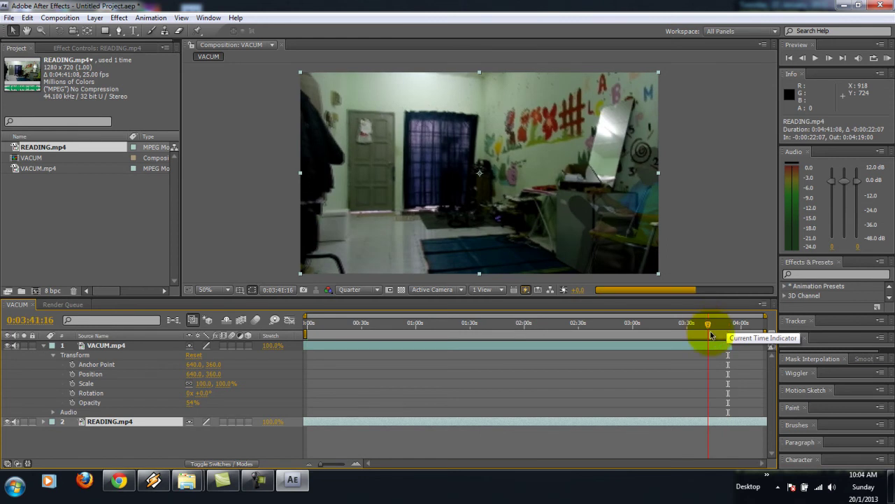
click(725, 347)
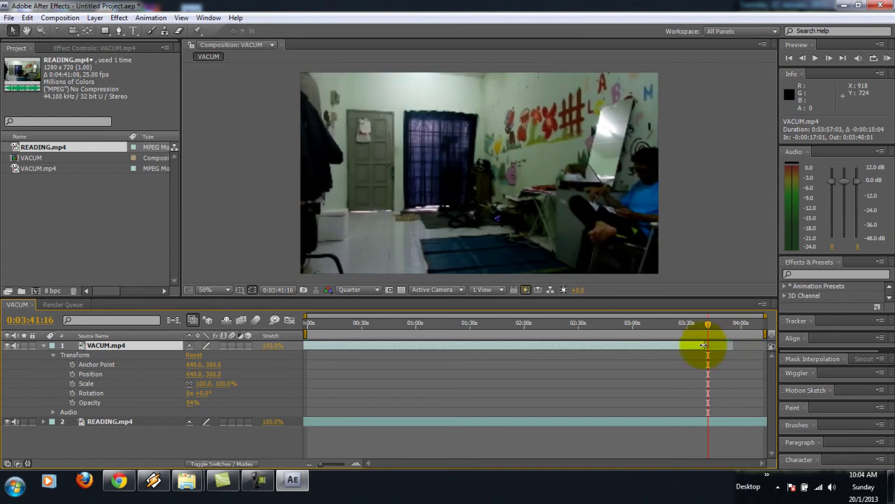
Step: Trim VACUM.mp4's end to 0:03:32:23 and end the work area at 0:03:29:21
drag(730, 346, 687, 346)
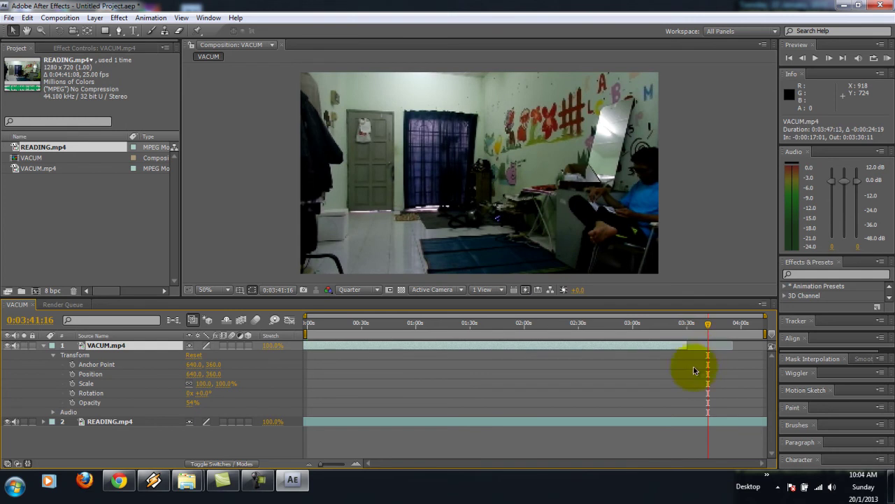
click(742, 424)
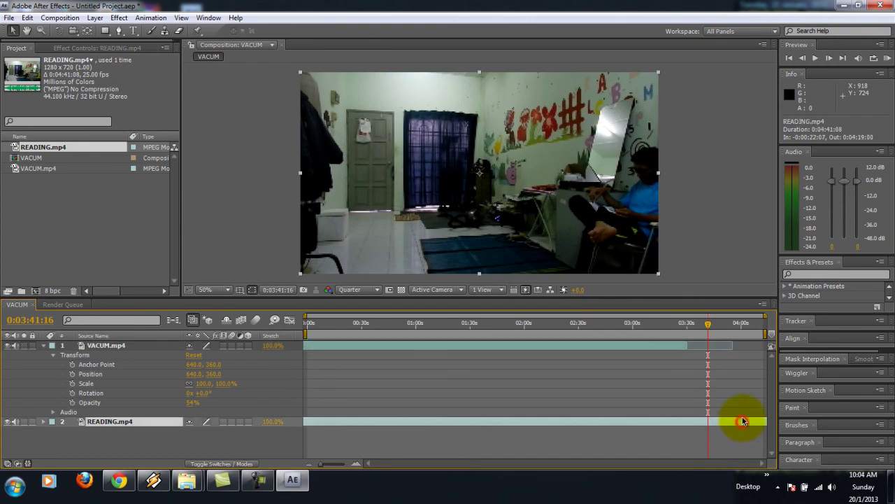
drag(764, 335, 687, 340)
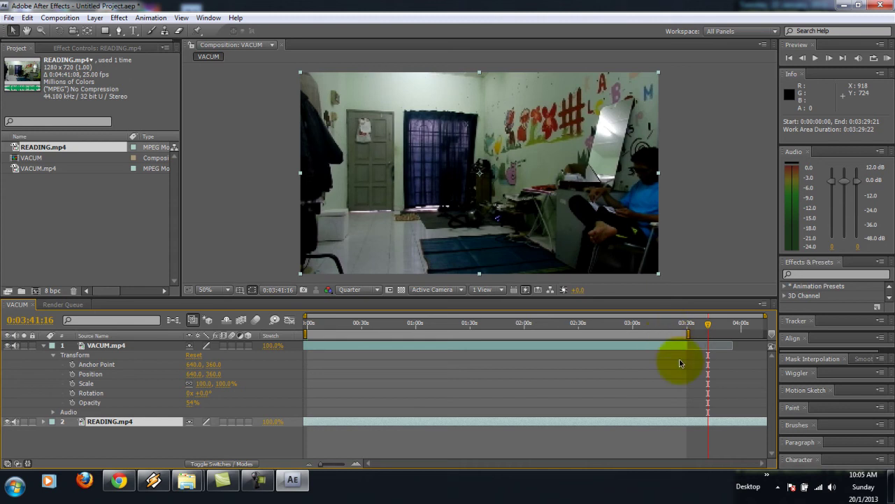
drag(764, 322, 724, 323)
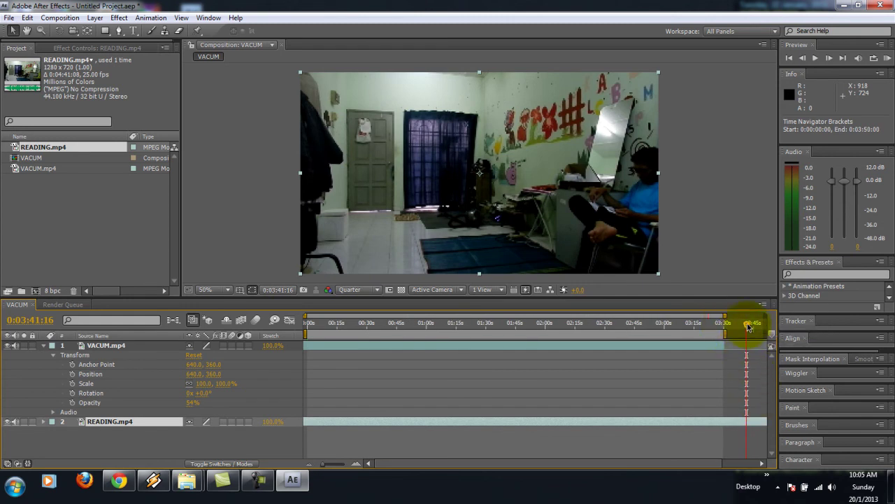
Step: Go to 0:00:00:00, select VACUM.mp4, and pick the Pen tool
click(637, 334)
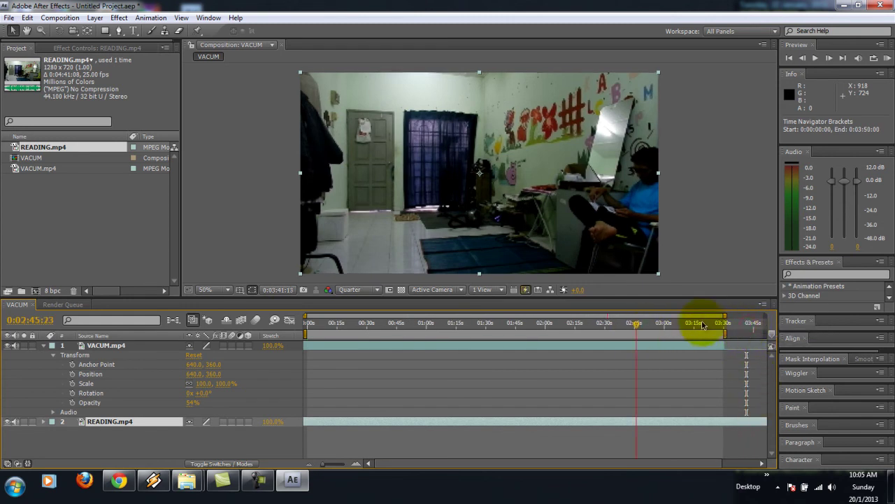
click(308, 330)
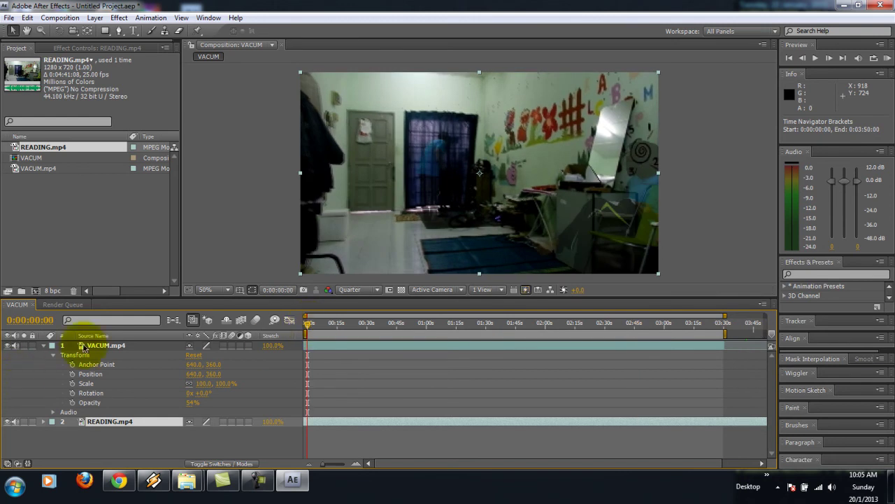
click(105, 345)
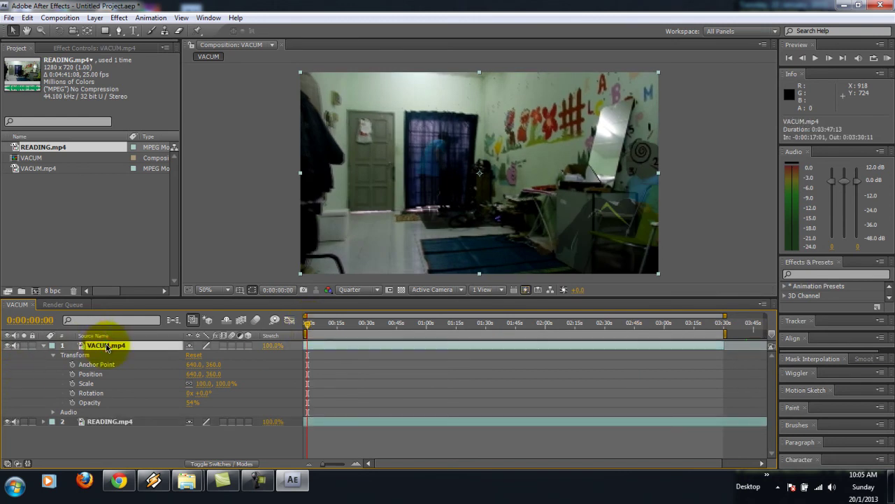
click(120, 32)
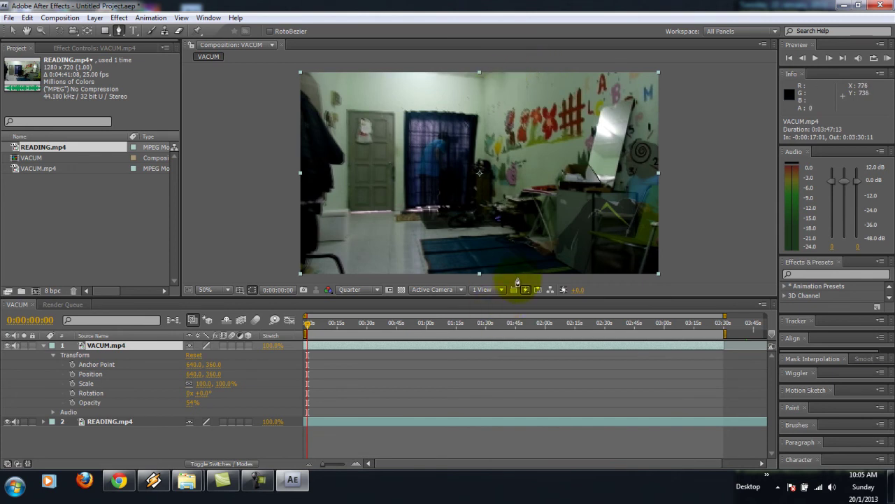
Step: Draw a closed four-point mask over the left side of VACUM.mp4 and set its Opacity to 100%
scroll(518, 280, down, 2)
scroll(518, 280, up, 2)
scroll(518, 280, down, 2)
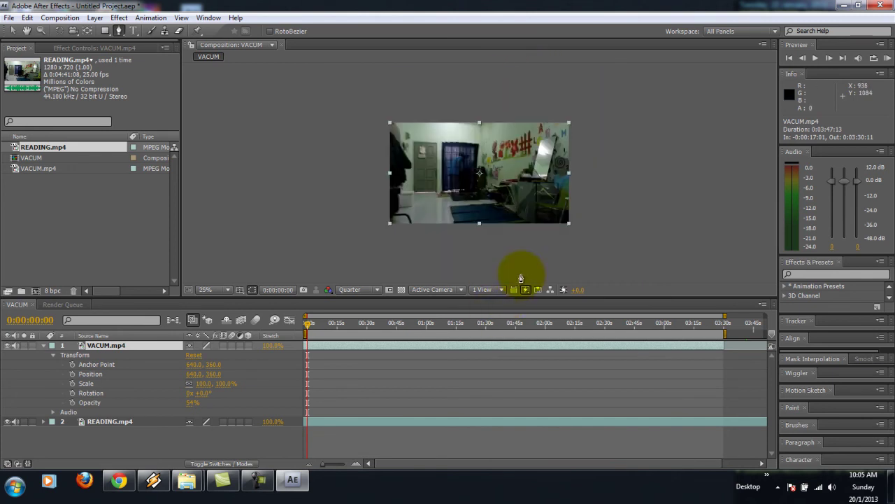
click(502, 240)
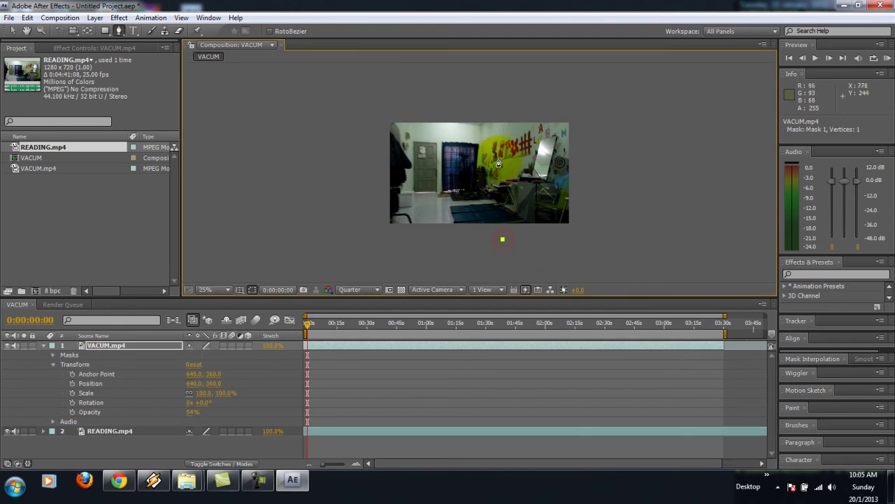
click(490, 106)
click(378, 106)
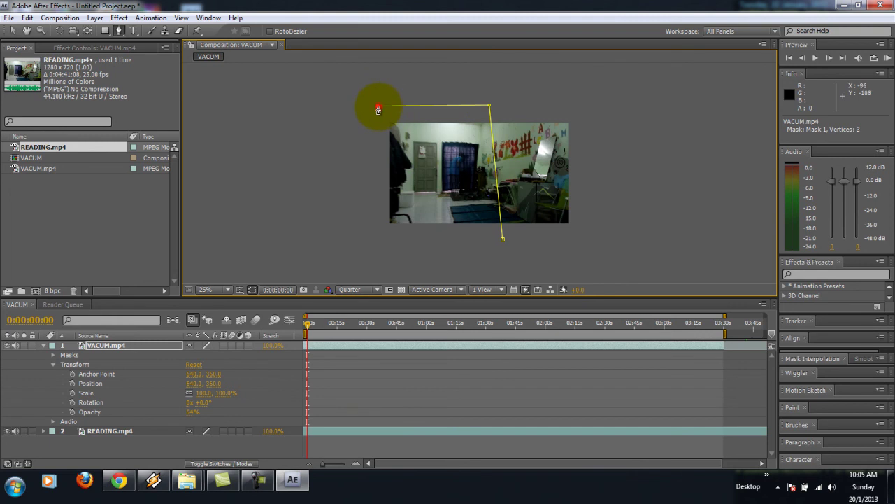
click(378, 246)
click(502, 242)
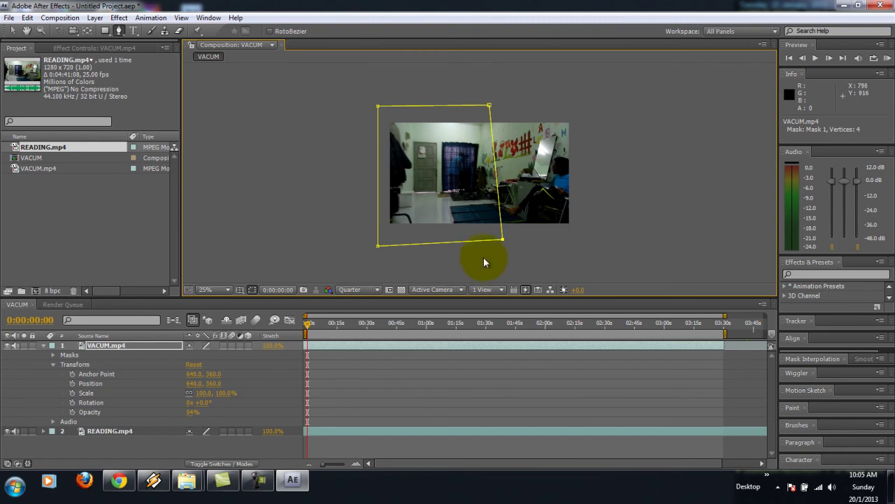
drag(189, 416, 220, 414)
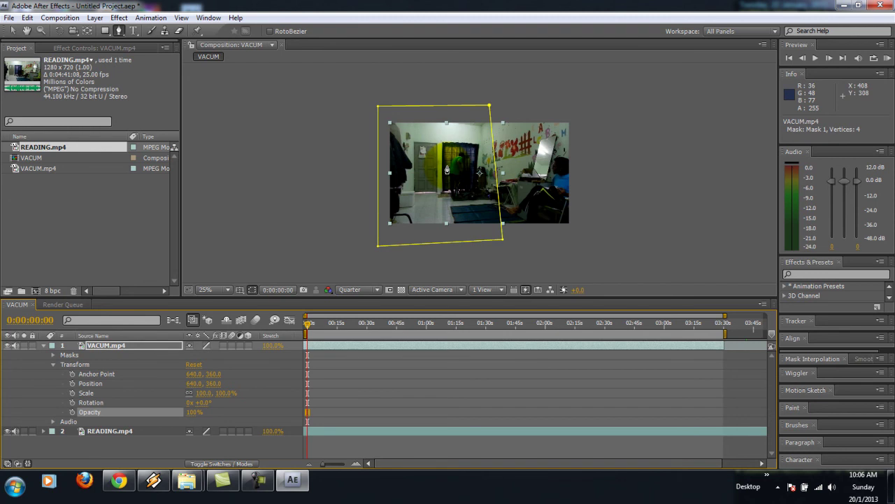
click(523, 245)
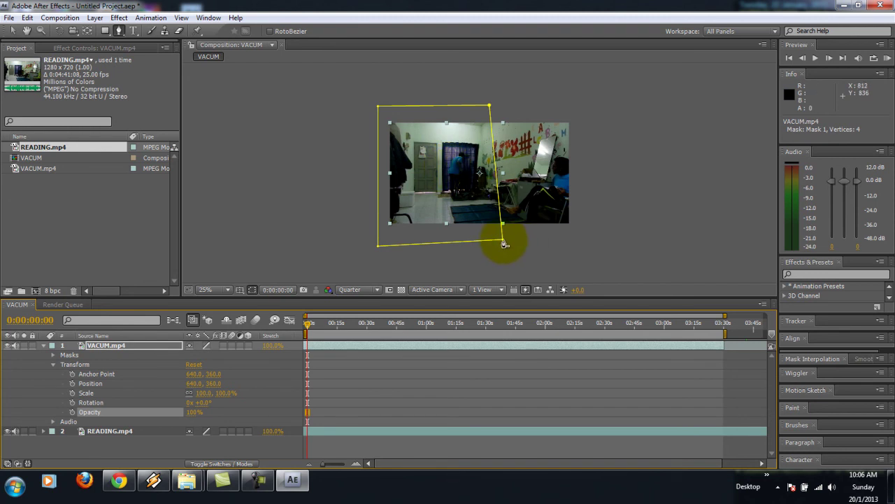
click(503, 243)
key(ctrl+z)
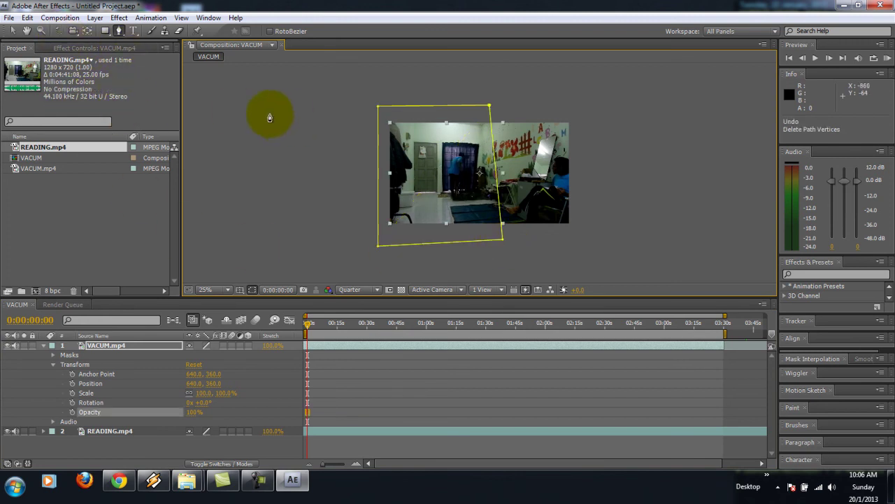
click(13, 30)
click(310, 151)
key(period)
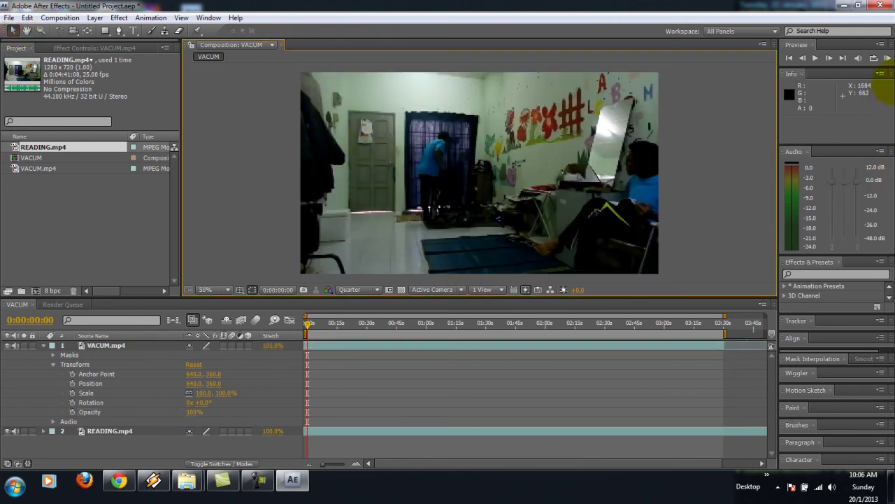
click(889, 59)
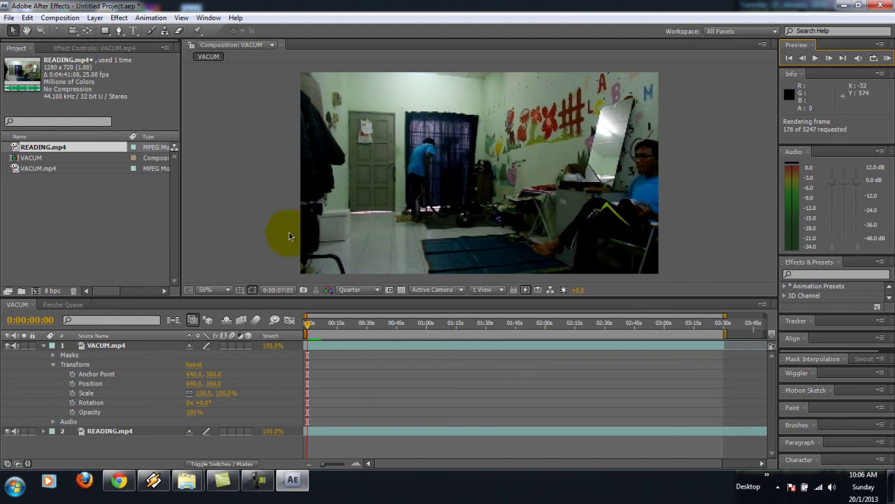
click(789, 122)
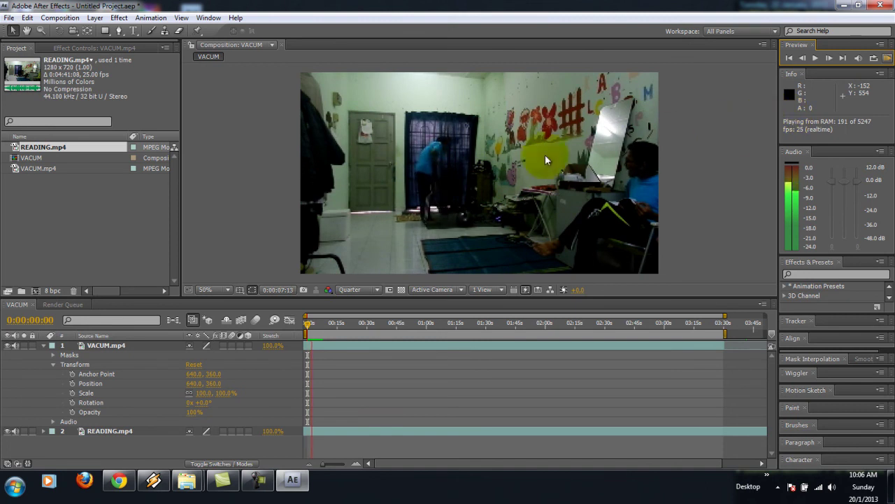
Step: Stop the preview and add the VACUM composition to the Render Queue
click(692, 159)
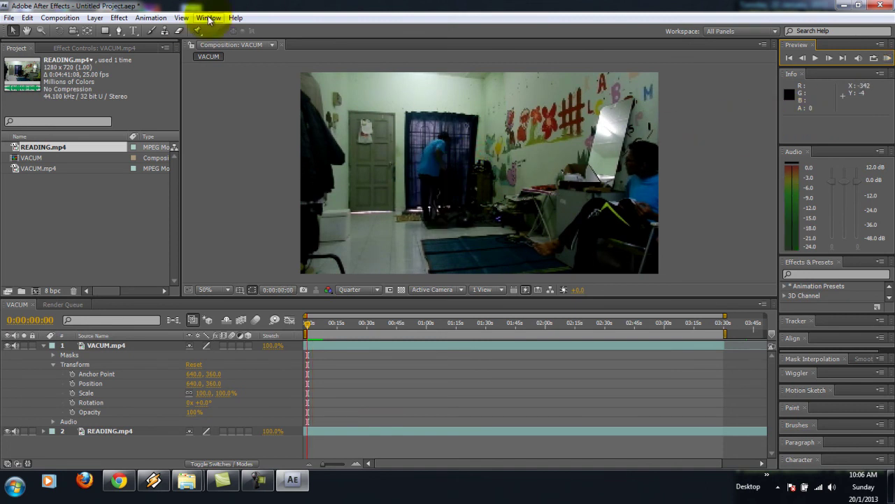
click(61, 20)
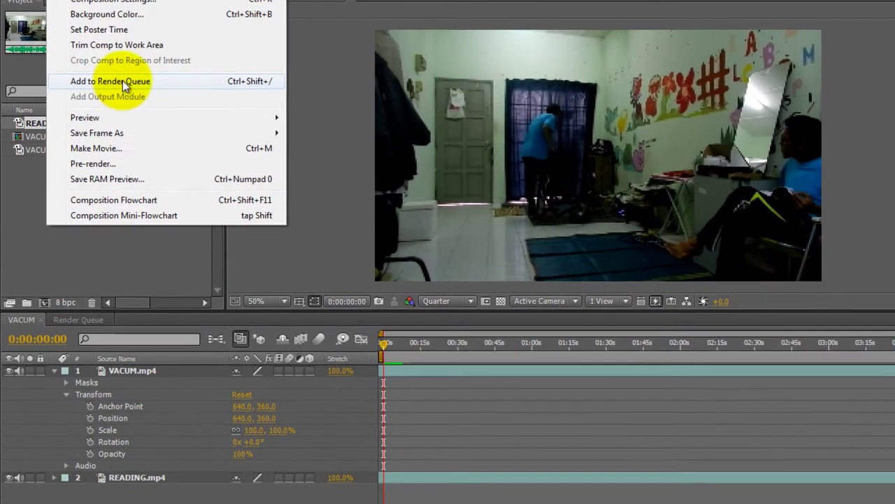
click(88, 113)
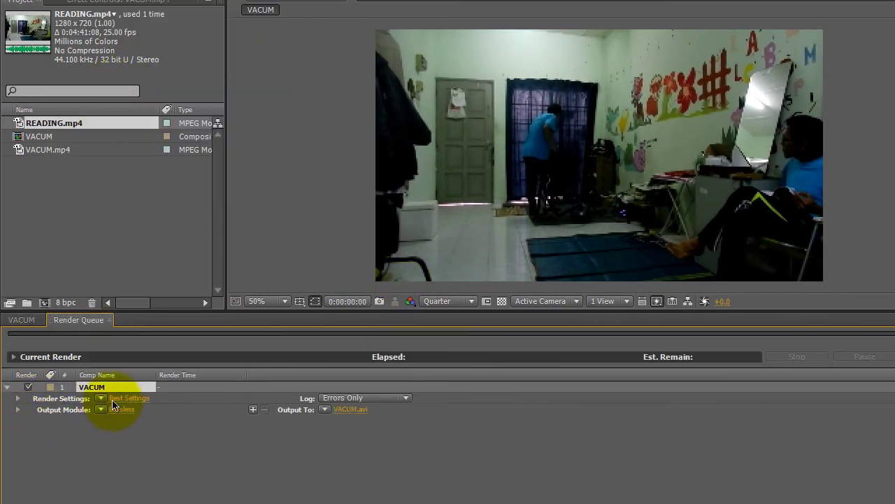
Step: Set the render settings to Best quality and Full resolution
click(130, 398)
click(510, 80)
click(512, 77)
click(515, 101)
click(514, 102)
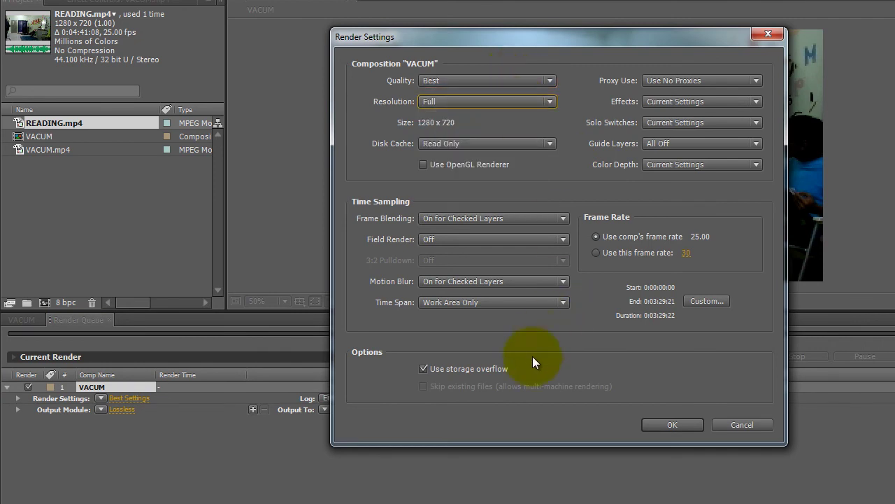
click(680, 420)
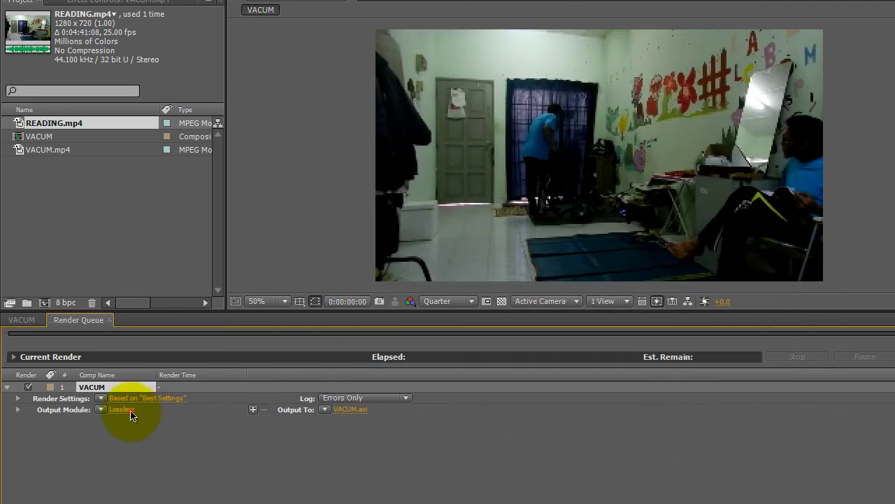
click(131, 412)
Step: Set the output module format to Windows Media with audio output enabled
click(546, 71)
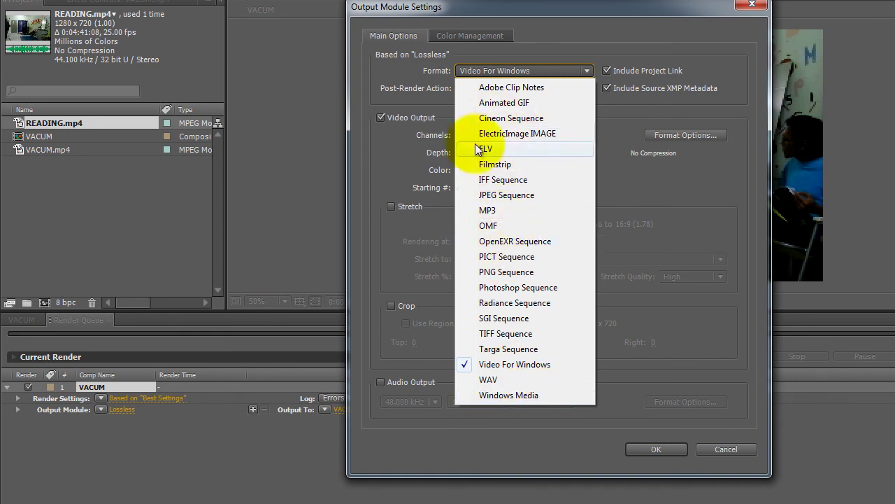
click(500, 395)
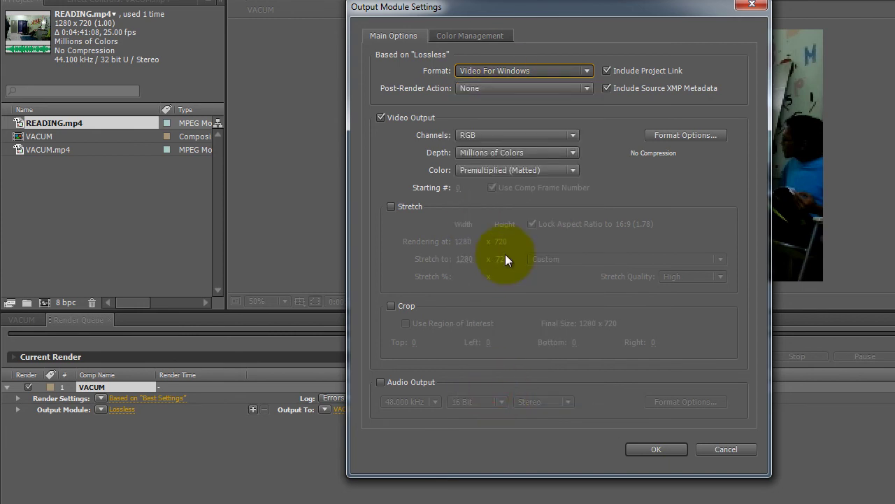
click(381, 383)
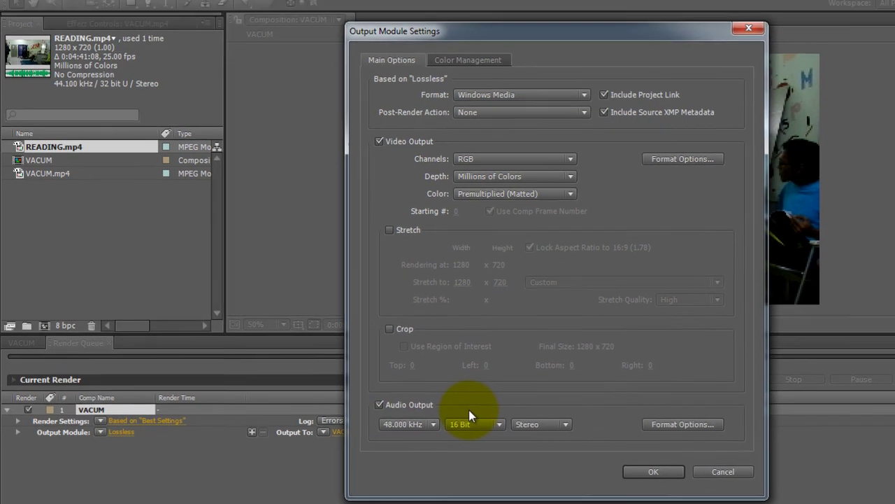
click(639, 484)
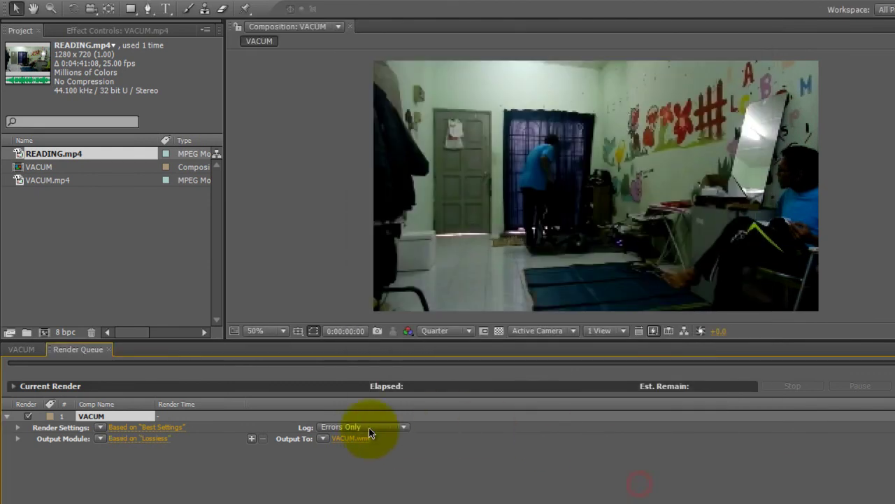
Step: Rename the render output file to clone.wmv and save it in the AE clone folder
click(349, 439)
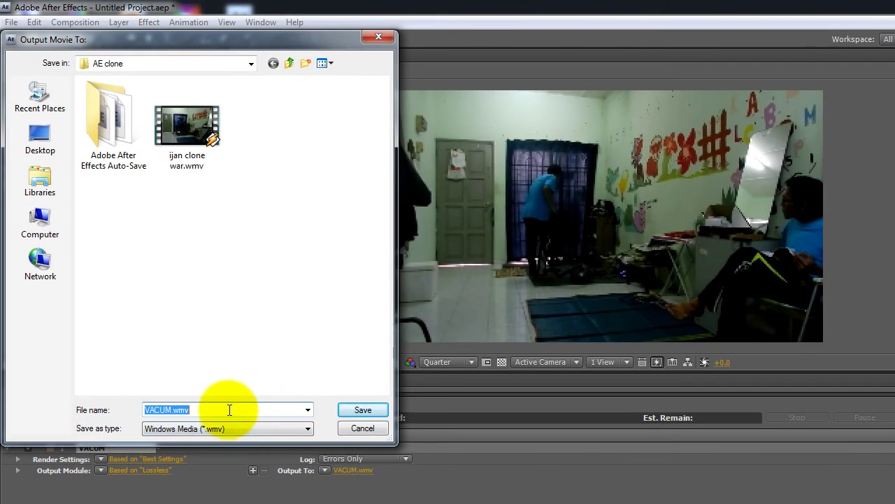
click(230, 410)
double_click(229, 409)
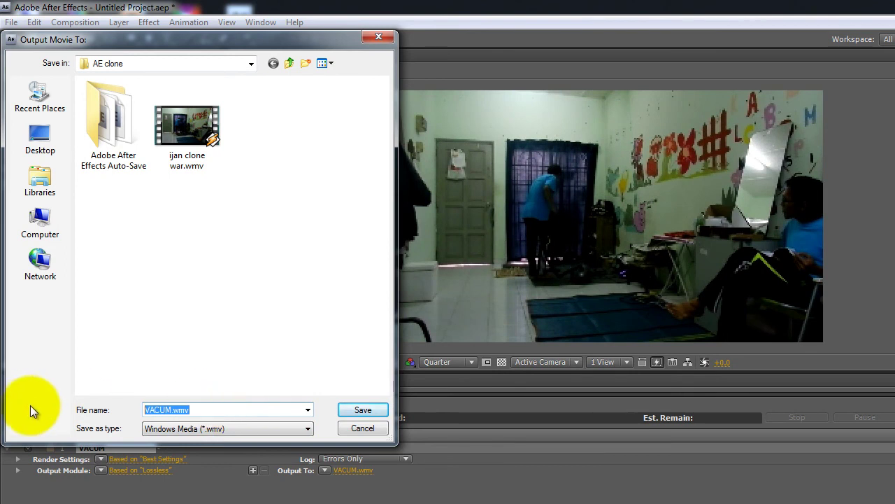
text(clone)
key(BackSpace)
key(BackSpace)
key(BackSpace)
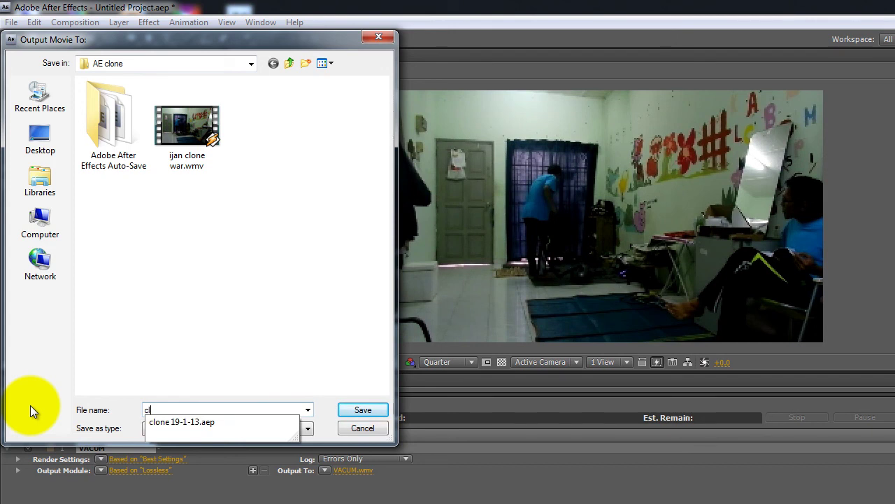
text(one)
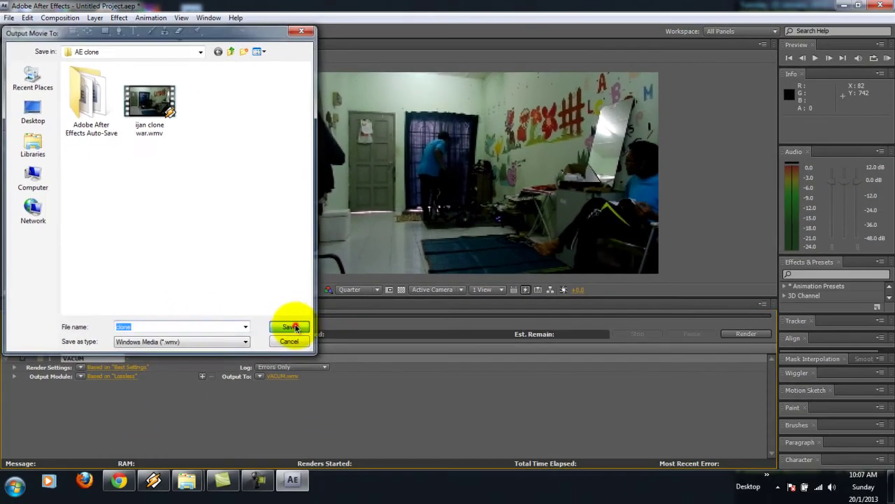
click(363, 409)
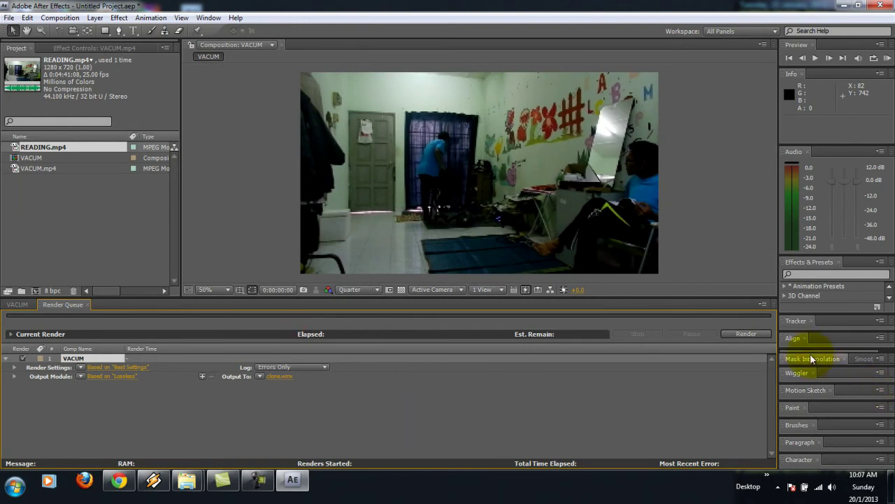
Step: Start rendering the VACUM composition to clone.wmv from the Render Queue
click(746, 334)
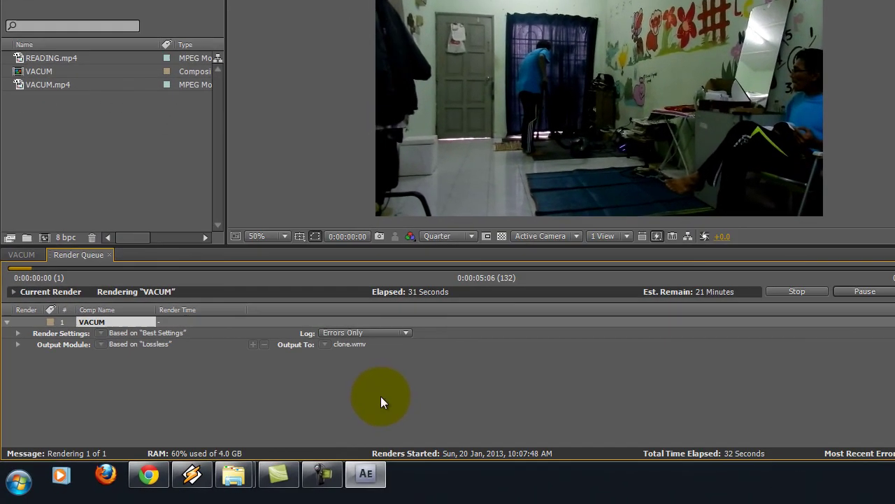
click(322, 475)
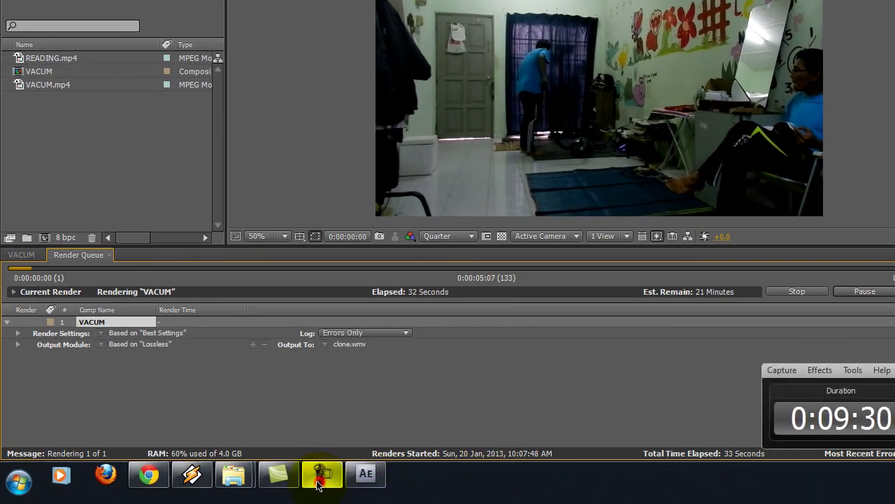